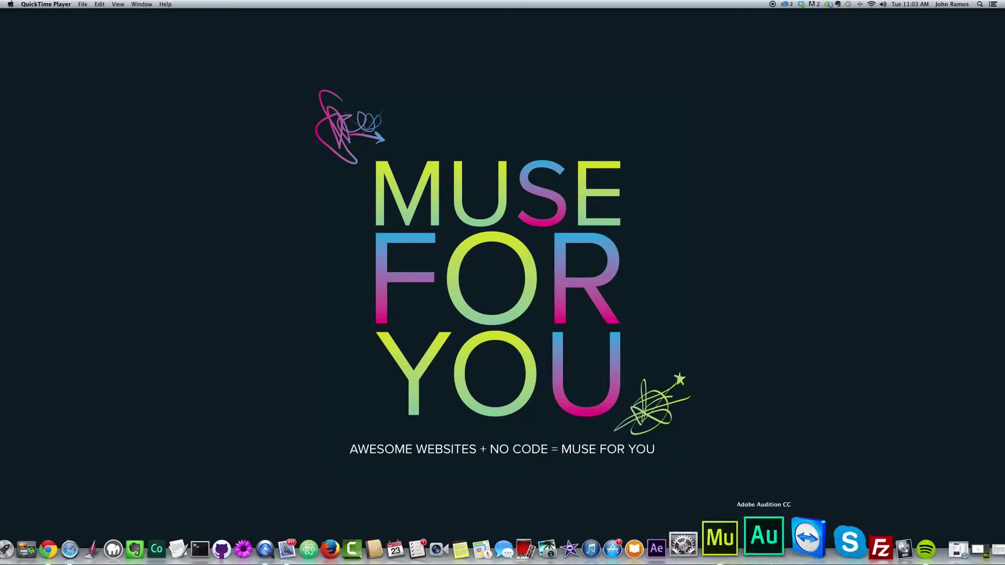
Switch from QuickTime Player to Adobe Muse, showing the Borders page with the MUSE FOR YOU logo.
left_click(748, 548)
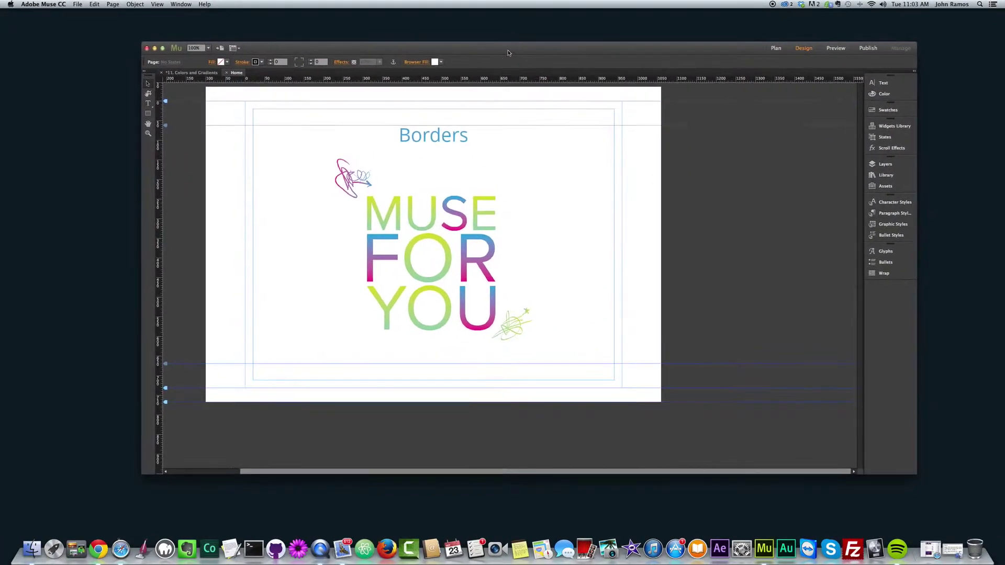
left_click(412, 227)
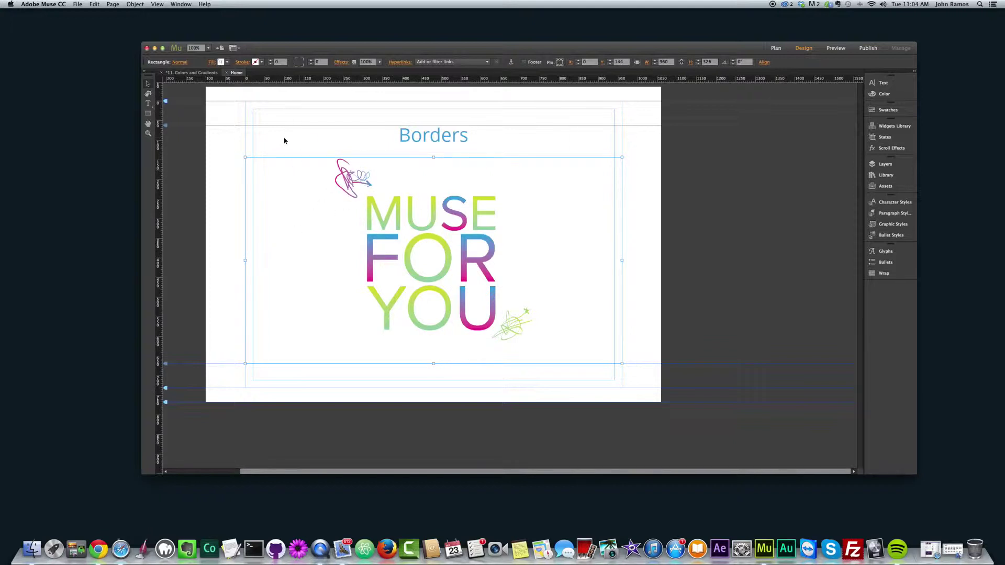
left_click(445, 154)
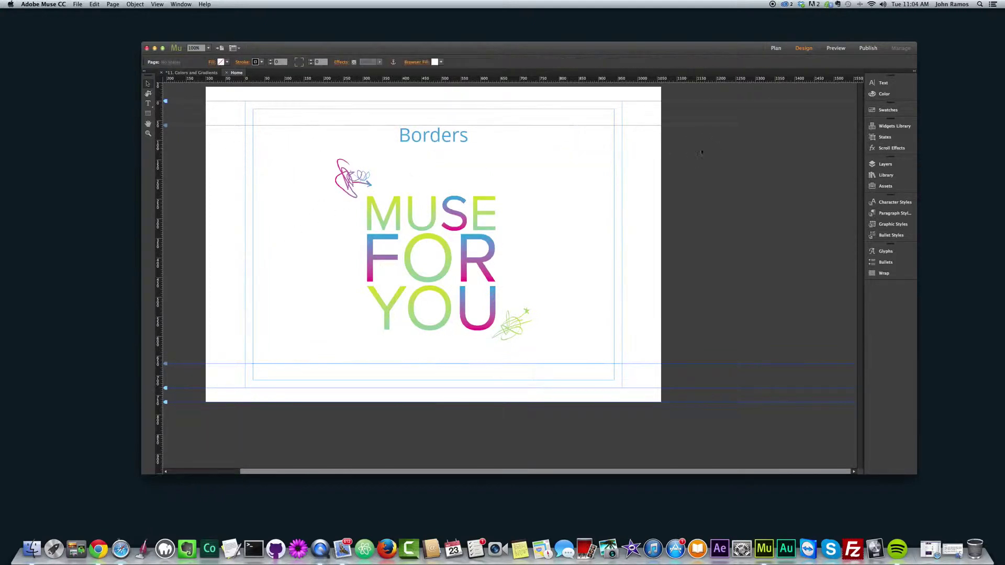
left_click(497, 217)
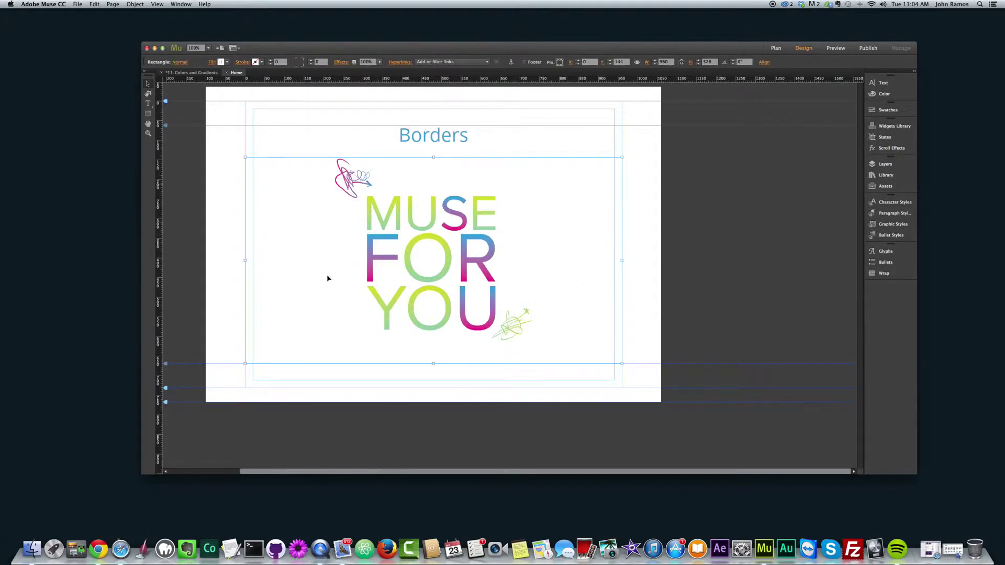
left_click(451, 139)
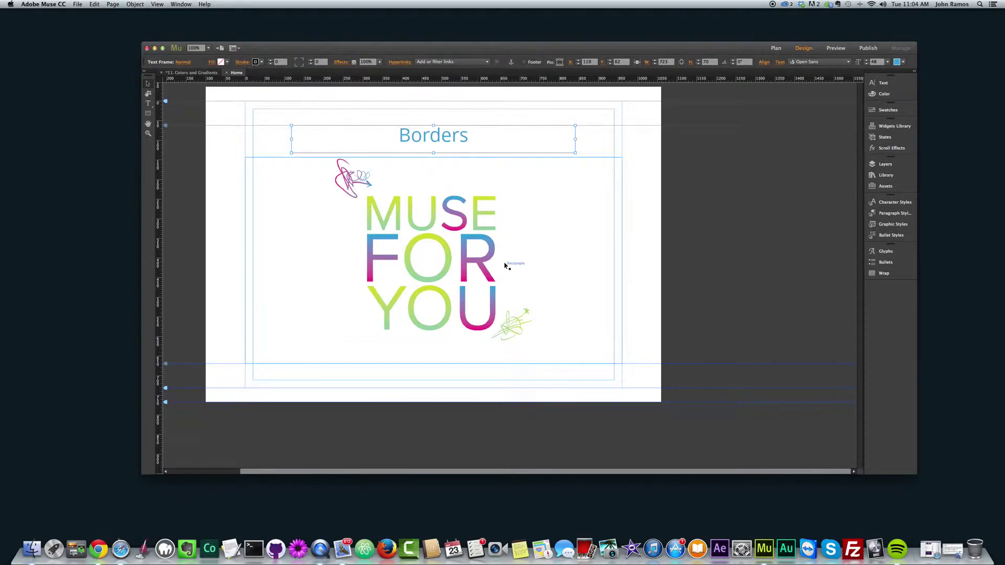
left_click(448, 253)
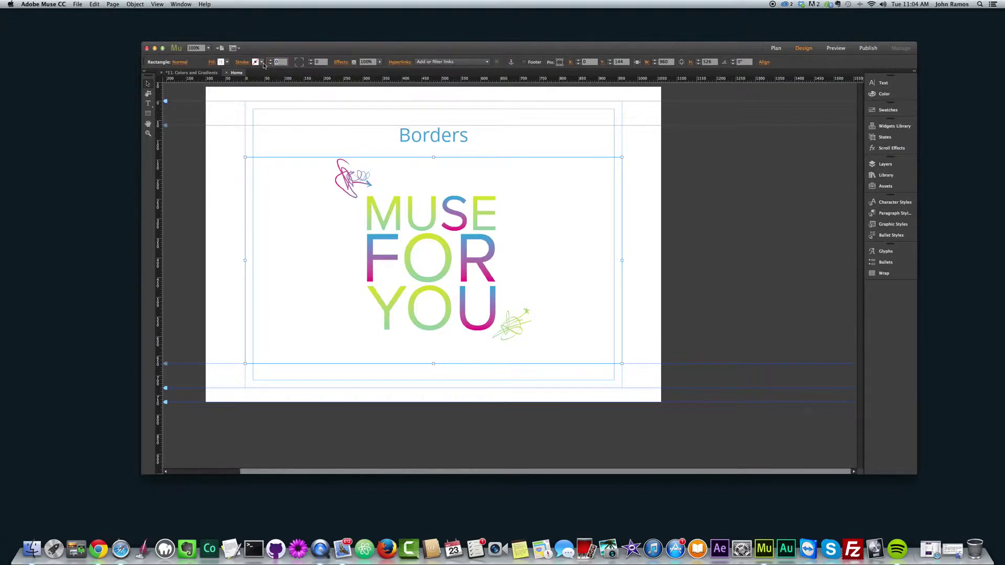
Give the MUSE FOR YOU rectangle a black stroke.
left_click(261, 62)
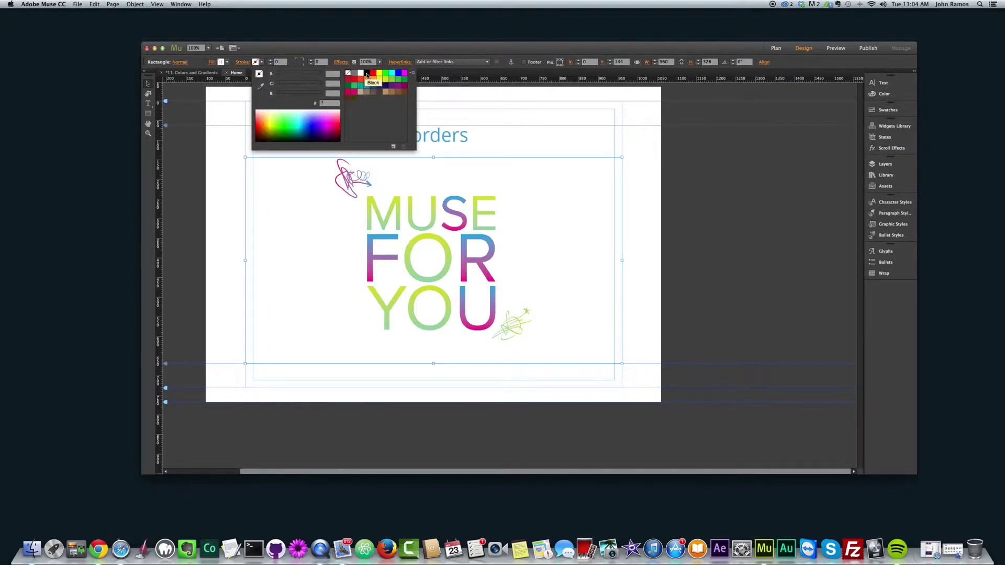
left_click(367, 74)
left_click(678, 195)
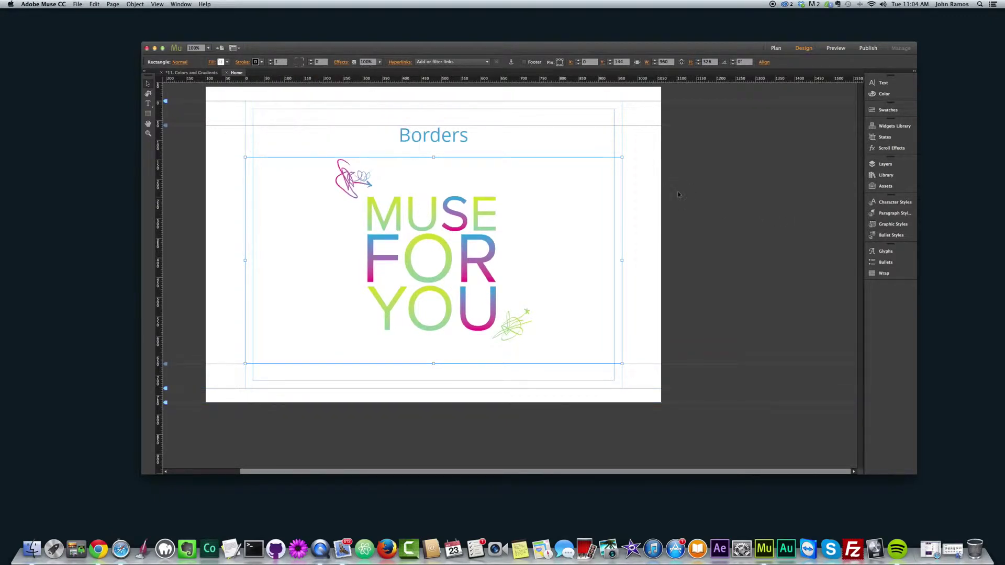
left_click(643, 181)
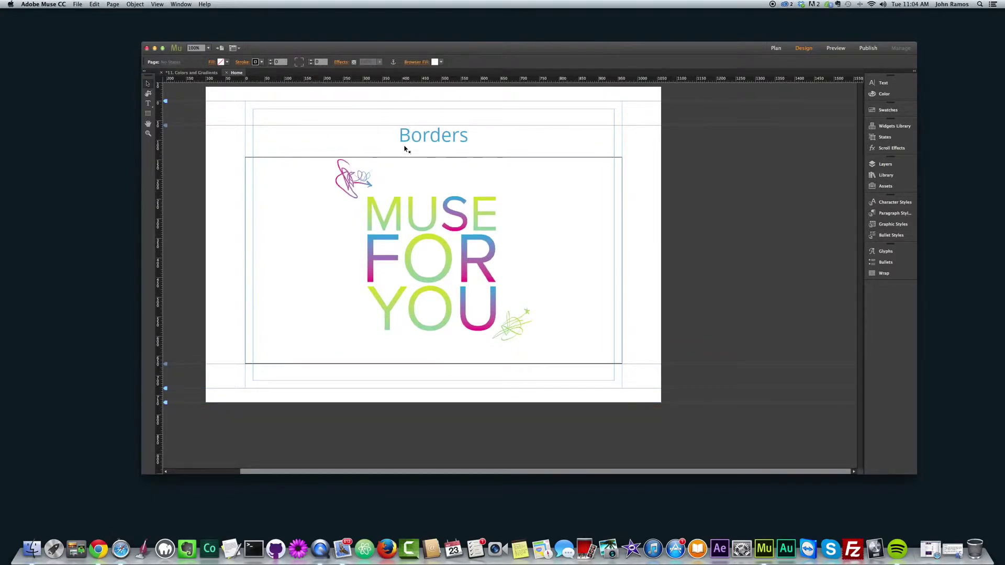
Adjust the rectangle's stroke weight and check the border in a browser preview.
left_click(587, 158)
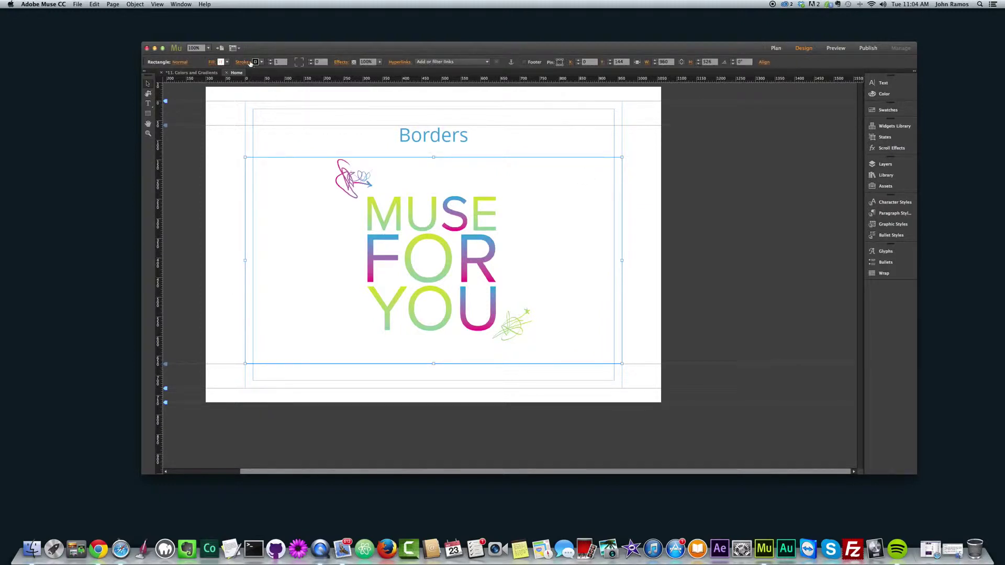
left_click(278, 64)
left_click(683, 201)
key("super+shift+e")
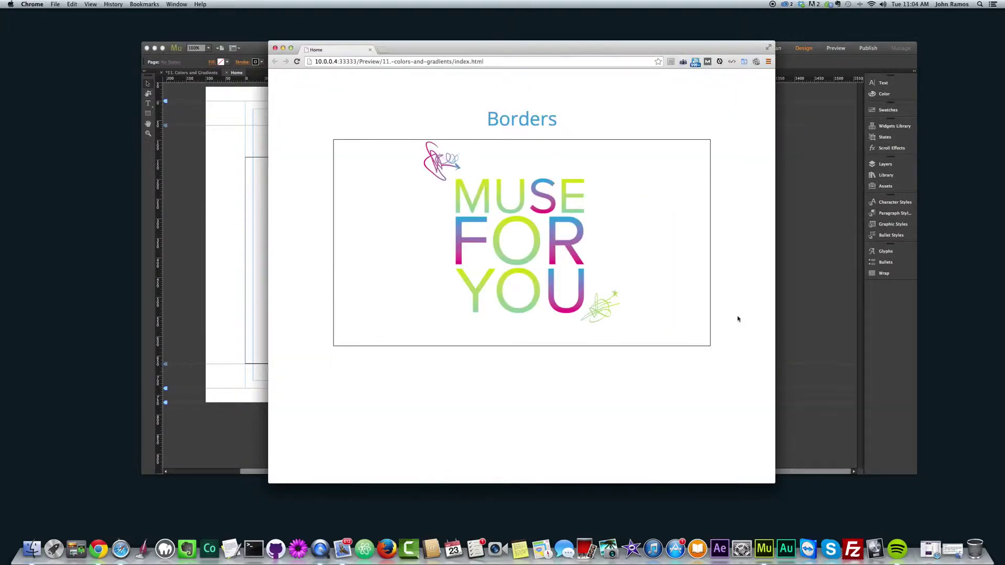
left_click(192, 217)
Raise the rectangle's stroke weight to 10 and preview the thicker border in the browser.
left_click(307, 204)
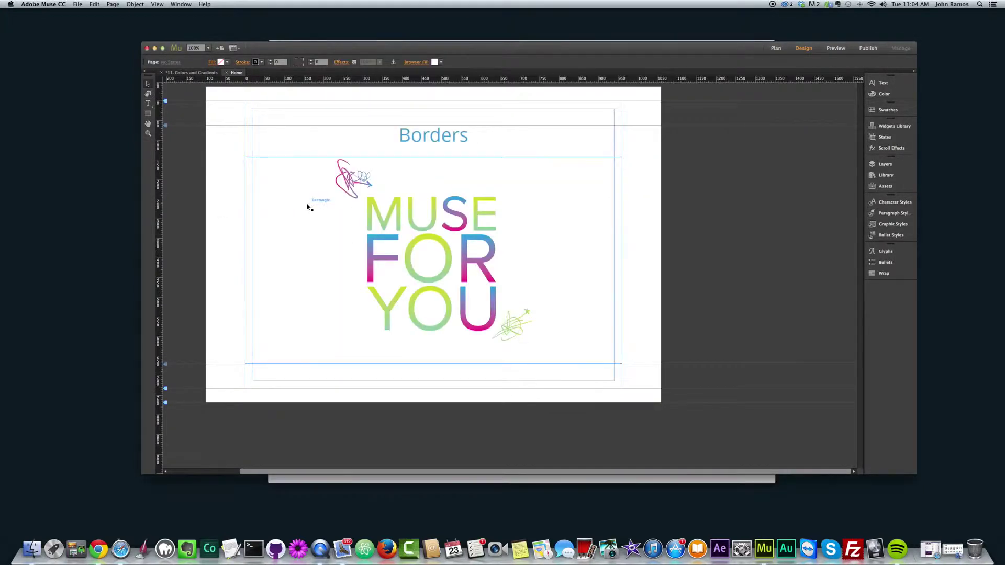
left_click(270, 60)
left_click(270, 61)
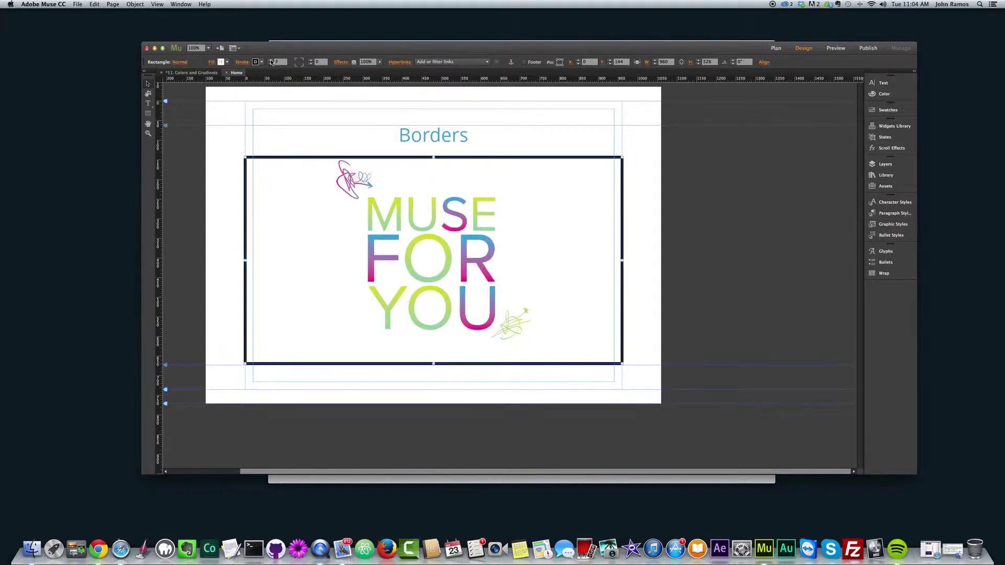
left_click(270, 60)
left_click(710, 219)
key("super+shift+e")
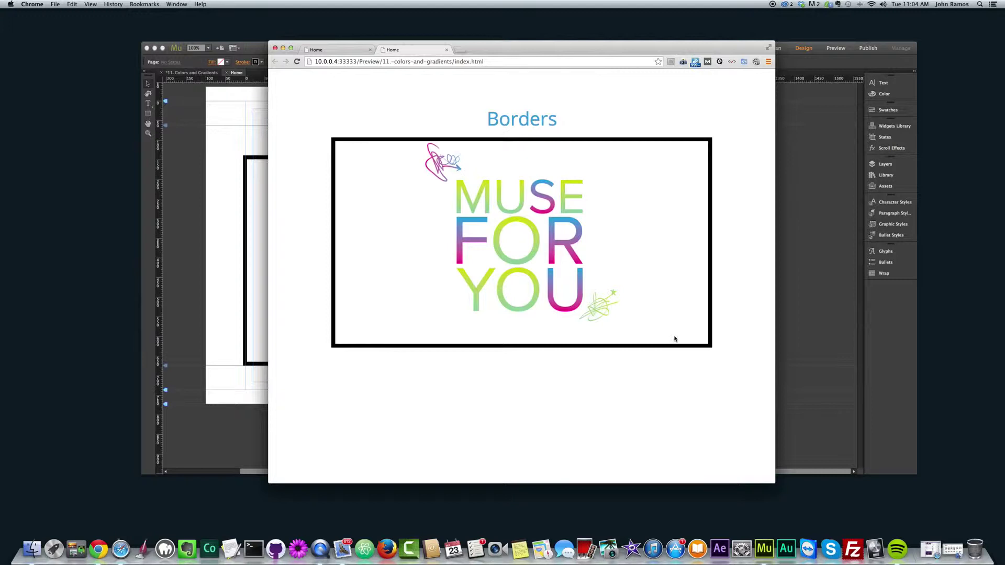
left_click(256, 247)
Link the rectangle's four side stroke weights and set them all to 15.
left_click(422, 224)
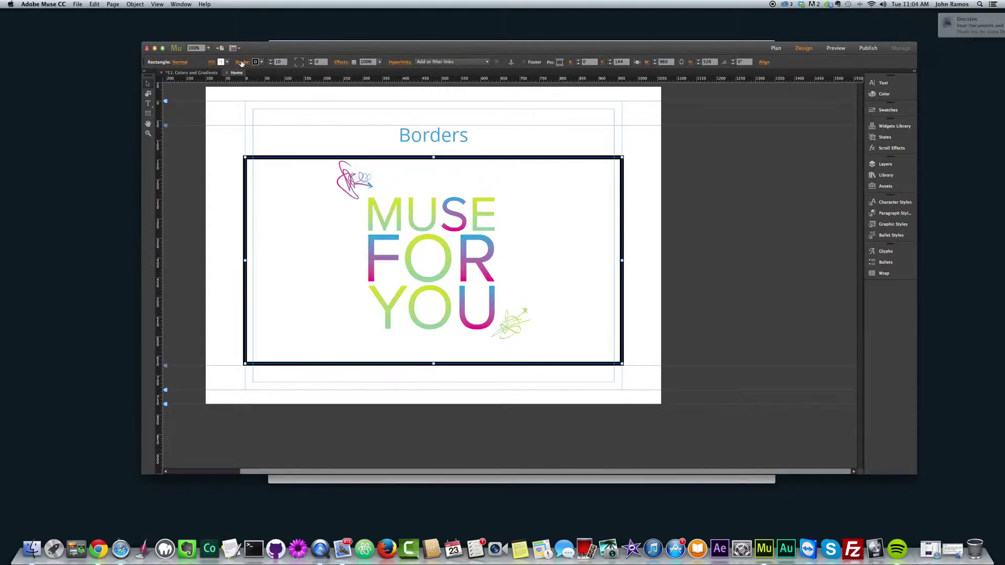
left_click(242, 64)
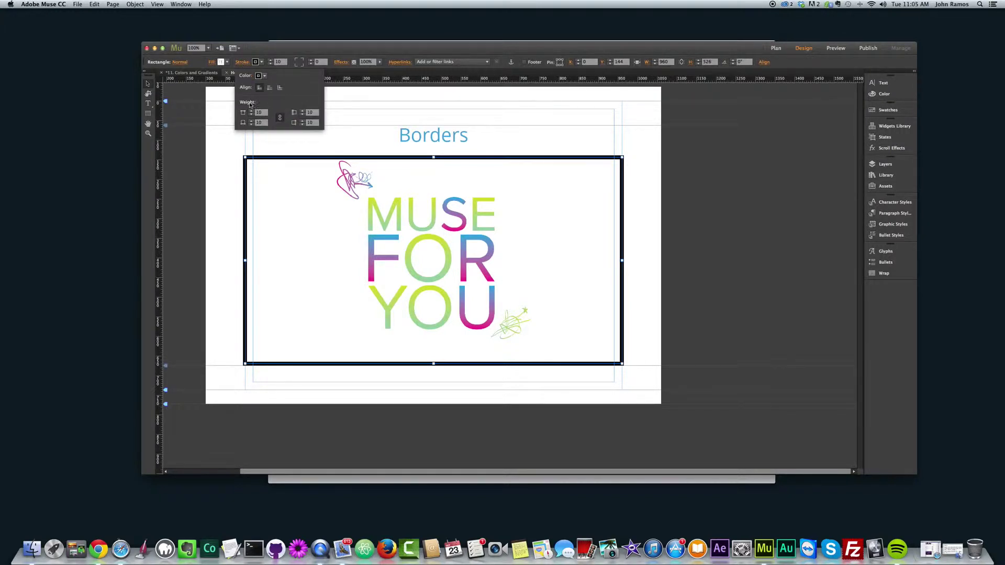
left_click(279, 118)
left_click(260, 113)
type("1")
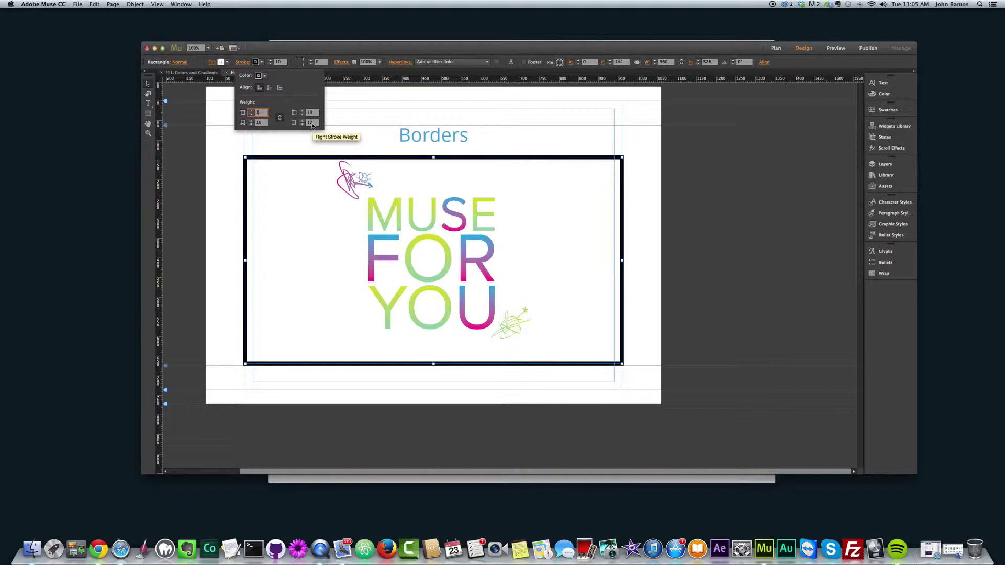
type("5")
key("Return")
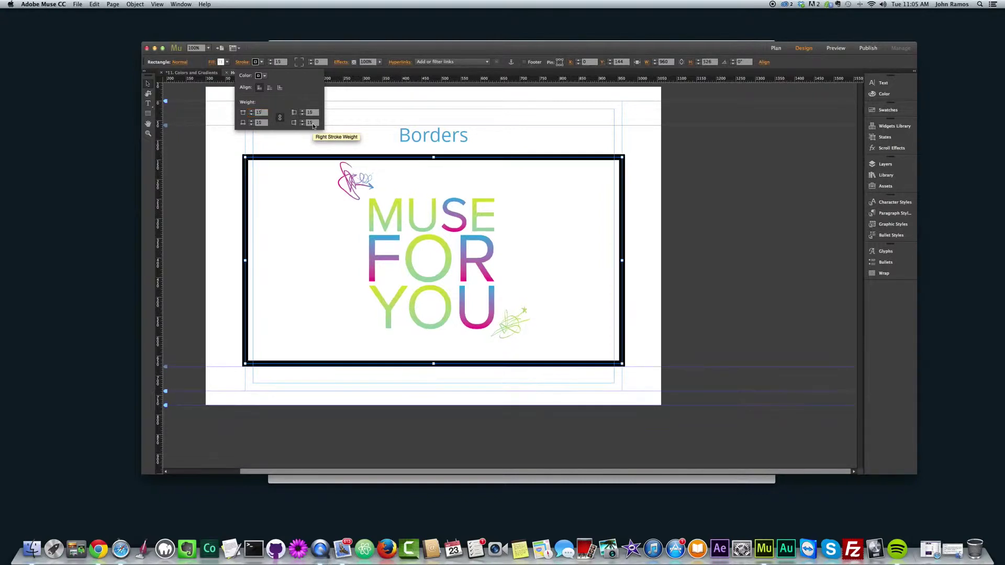
Unlink the side weights and set the left and right stroke weights to 0.
left_click(281, 119)
left_click(270, 123)
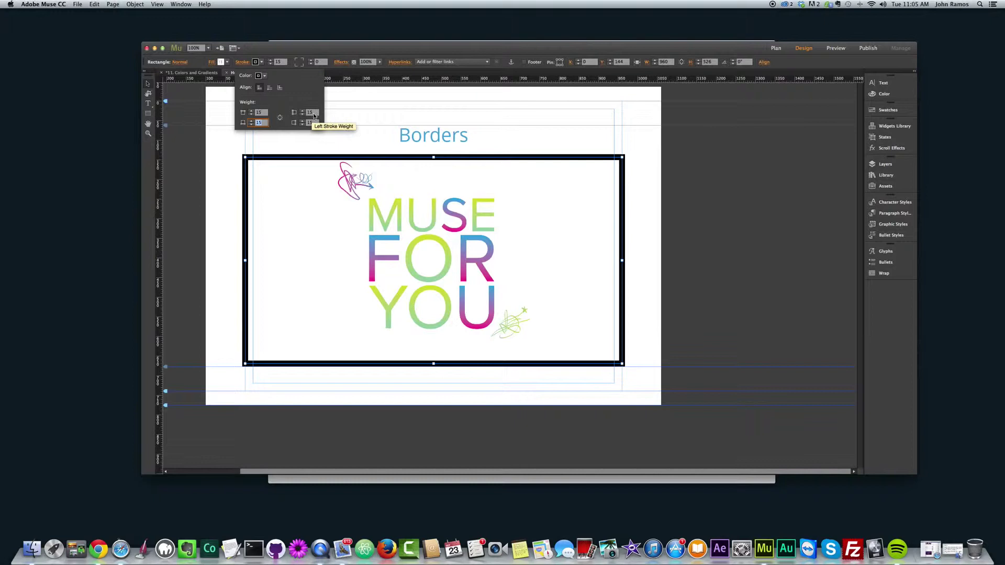
left_click(304, 113)
type("0")
key("Return")
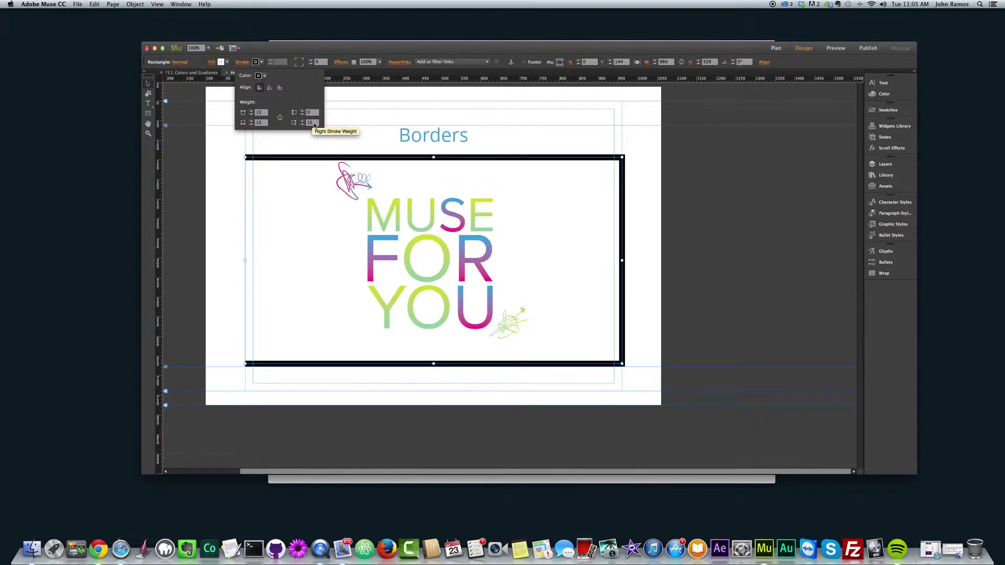
left_click(304, 124)
type("0")
key("Return")
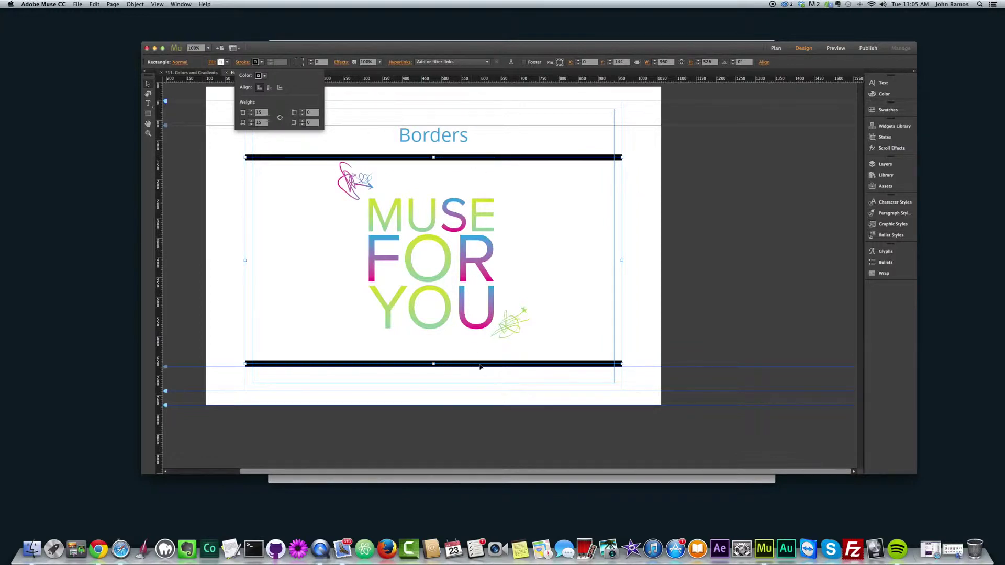
left_click(649, 307)
left_click(674, 277)
Preview the top-and-bottom-only border in Chrome, then return to Muse.
key("super+alt+e")
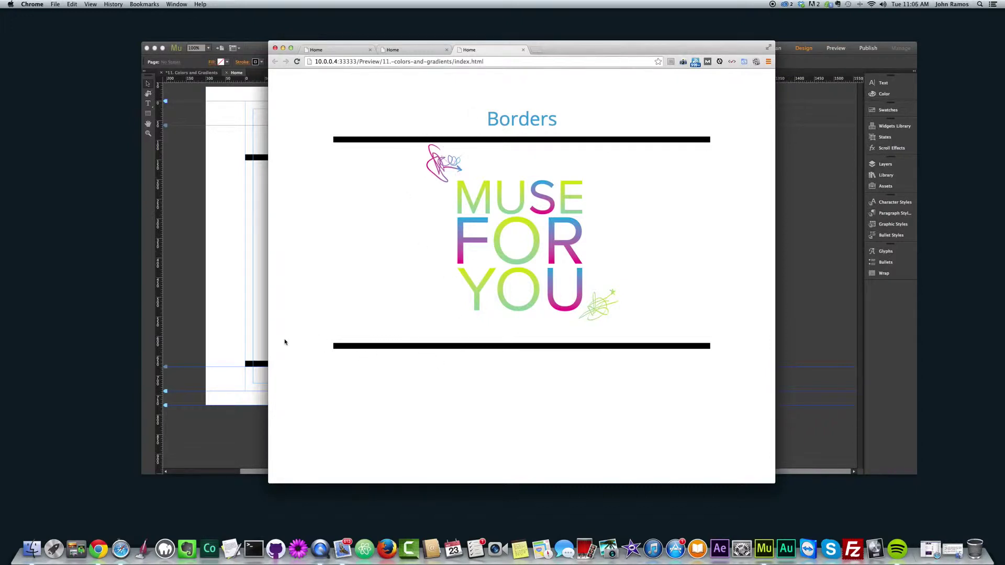
left_click(225, 335)
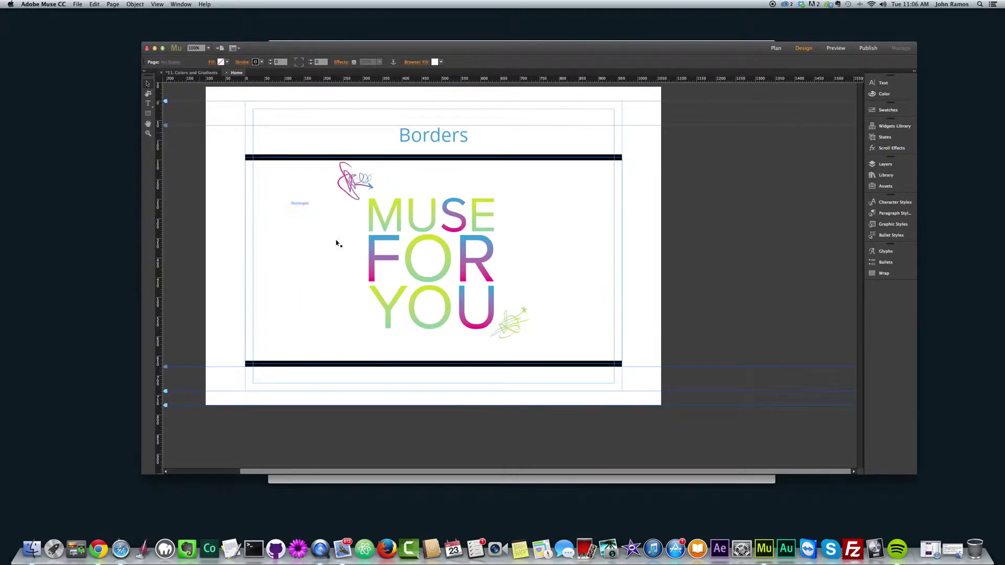
Give the Borders heading frame 5 px left and right stroke weights.
left_click(402, 129)
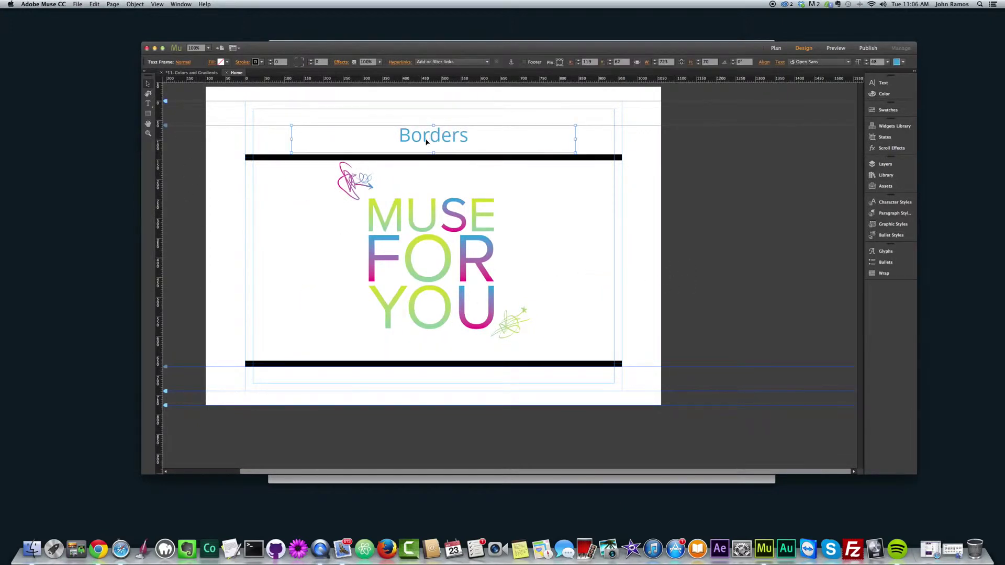
left_click(263, 62)
left_click(243, 62)
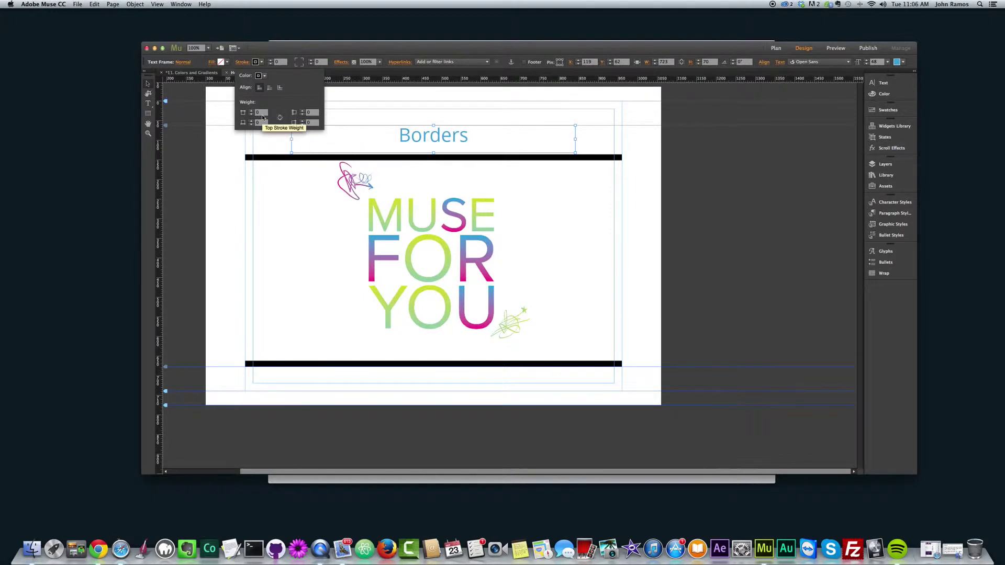
left_click(297, 114)
type("5")
key("Return")
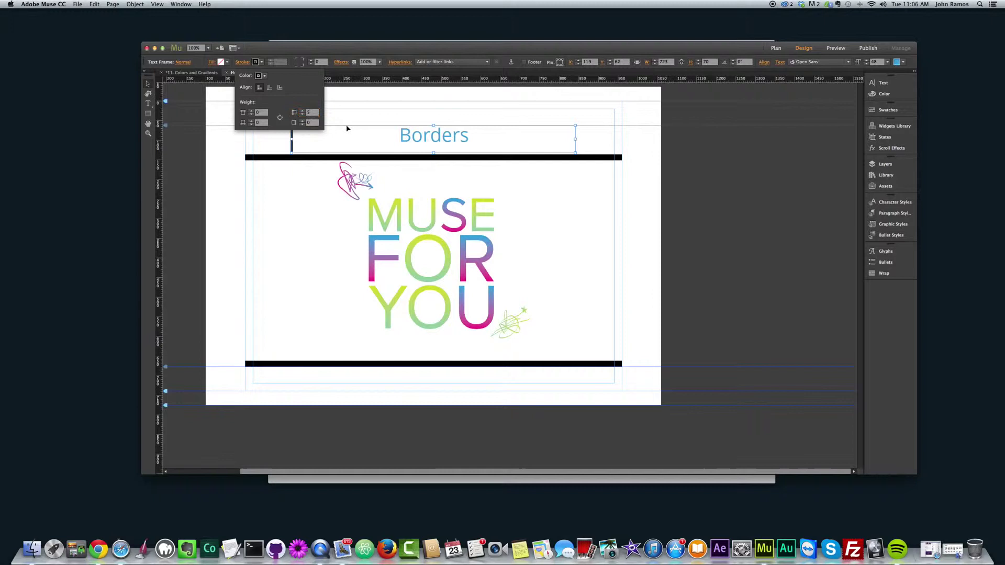
left_click(308, 123)
type("5")
key("Return")
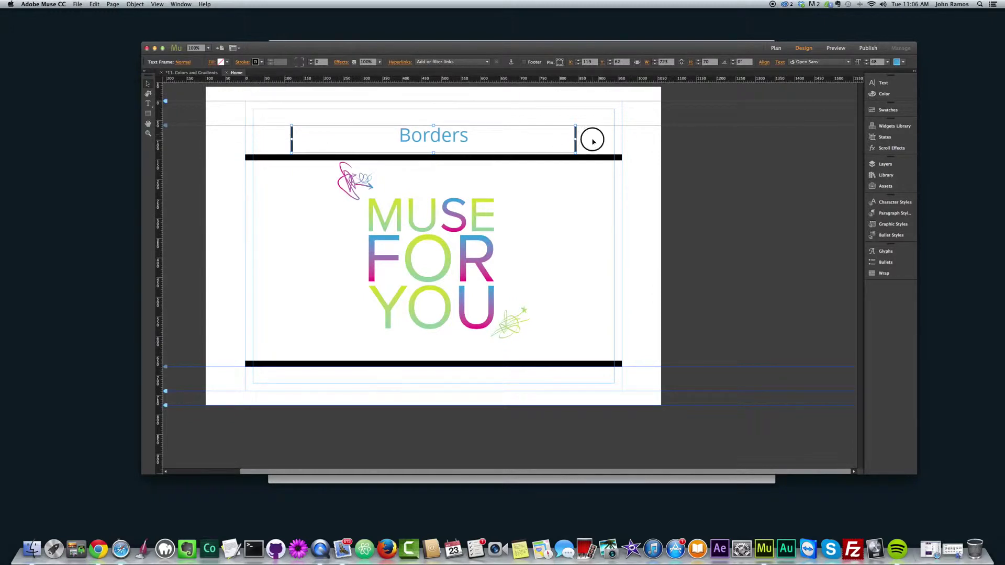
Preview the side-bordered heading in the browser, then return to Muse.
left_click(589, 141)
key("super+shift+e")
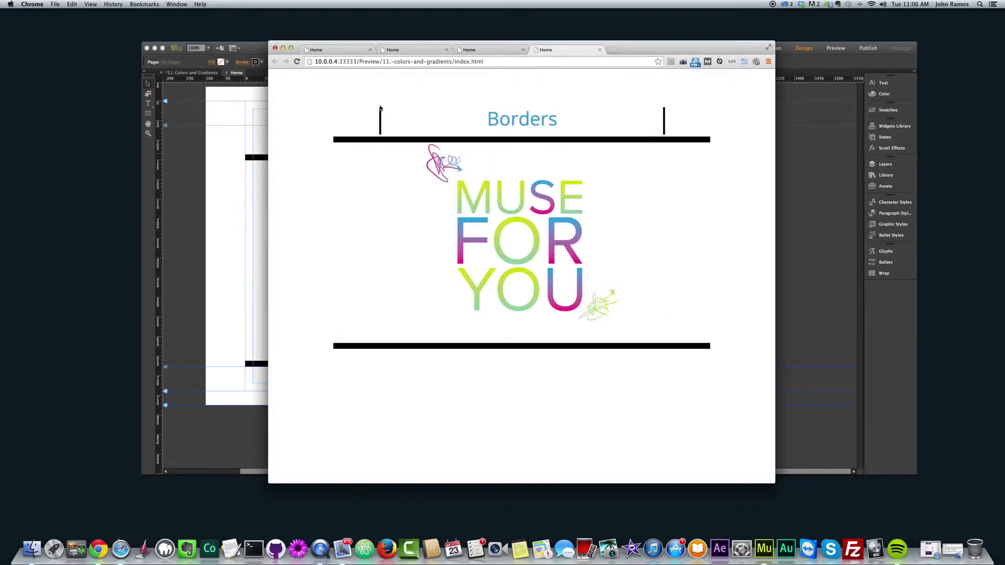
left_click(265, 131)
Try inside and outside stroke alignment on the Borders frame, settling on center alignment.
left_click(242, 63)
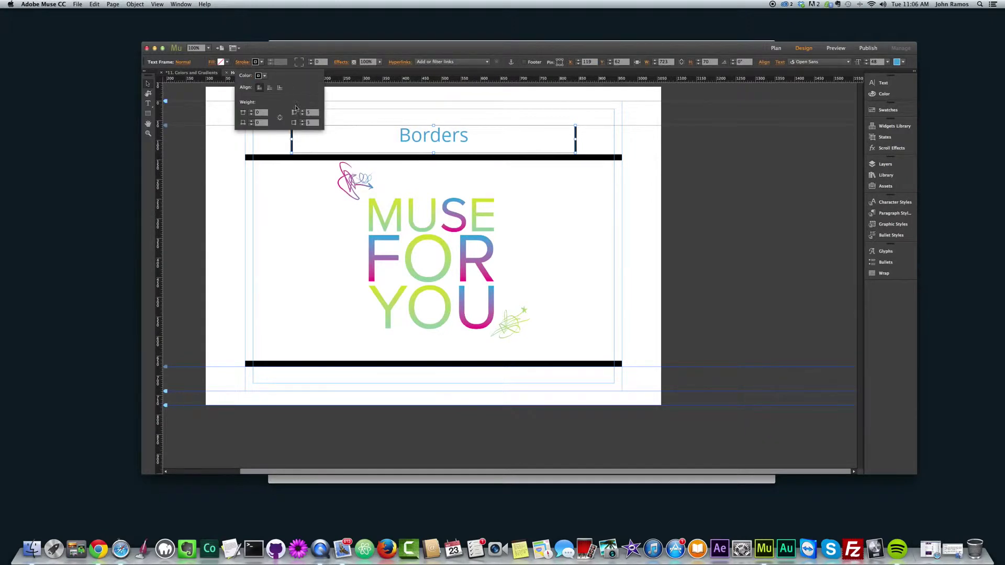
left_click(272, 89)
left_click(281, 88)
left_click(262, 89)
left_click(270, 89)
left_click(279, 89)
left_click(260, 88)
Preview the centred side borders in the browser and return to Muse.
left_click(632, 194)
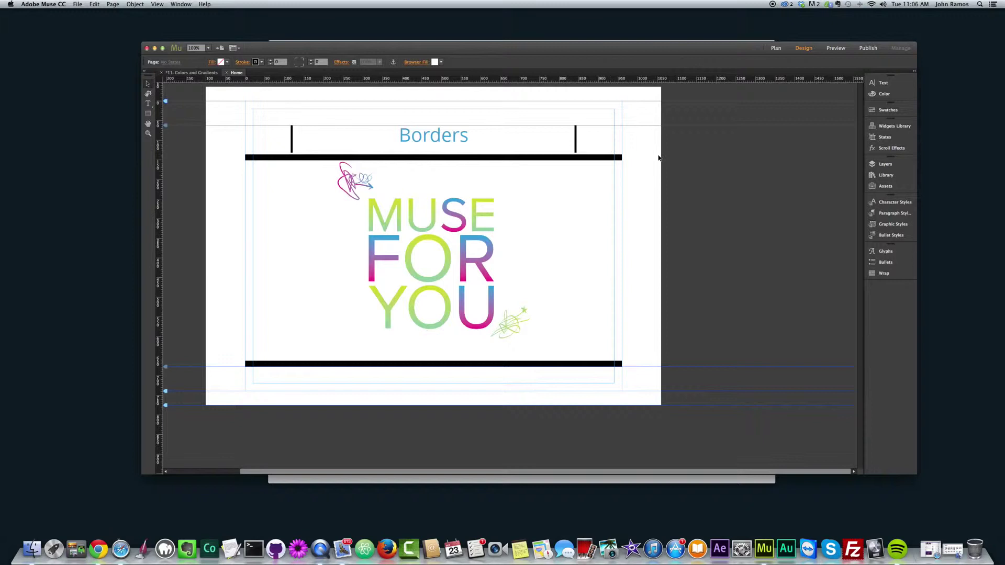
key("super+shift+e")
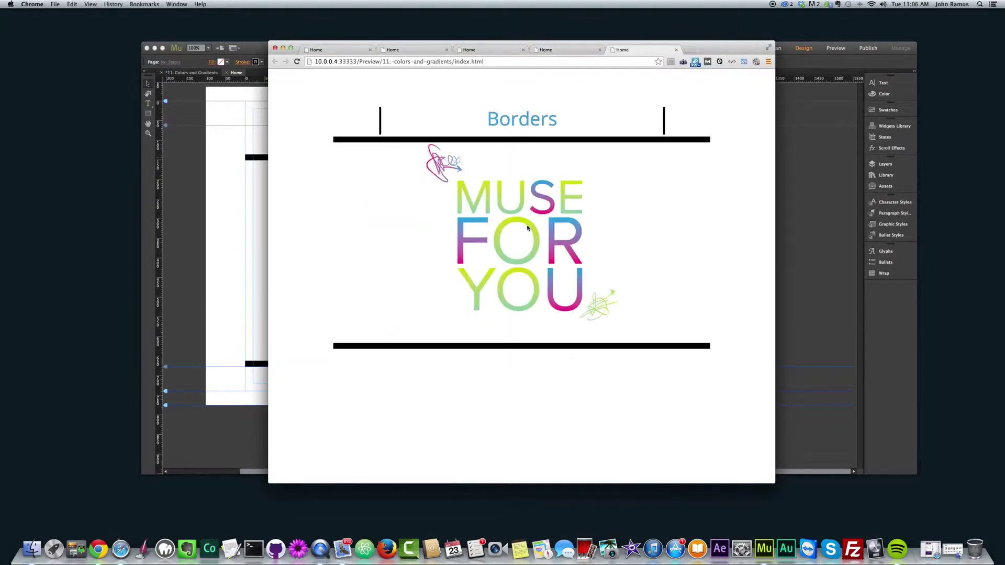
left_click(204, 229)
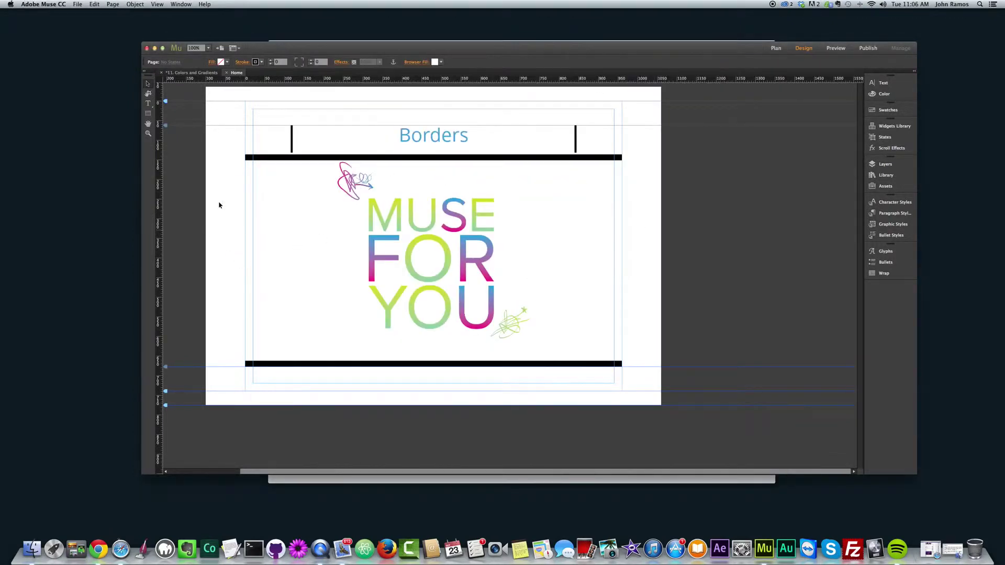
left_click(147, 113)
Draw a 920-wide rectangle below the logo and fill it with fruit_in_a_cup.jpg.
left_click_drag(230, 359, 642, 455)
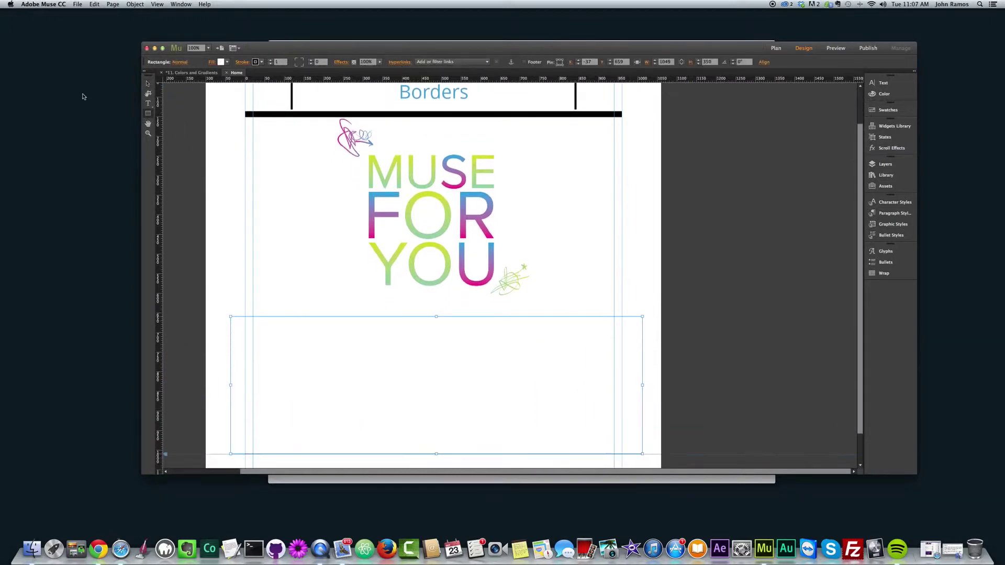
left_click_drag(361, 394, 380, 416)
left_click_drag(664, 407, 613, 408)
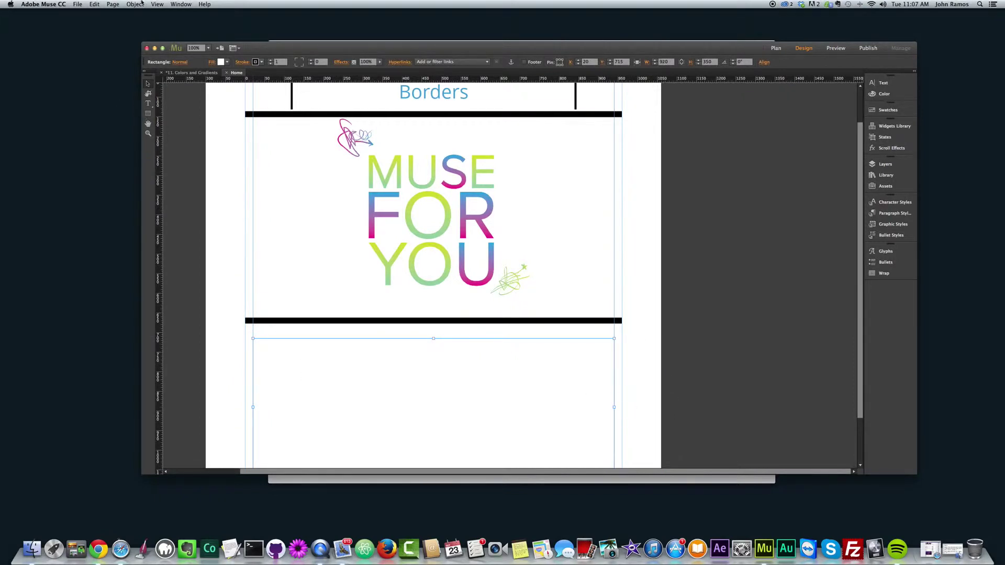
left_click(210, 63)
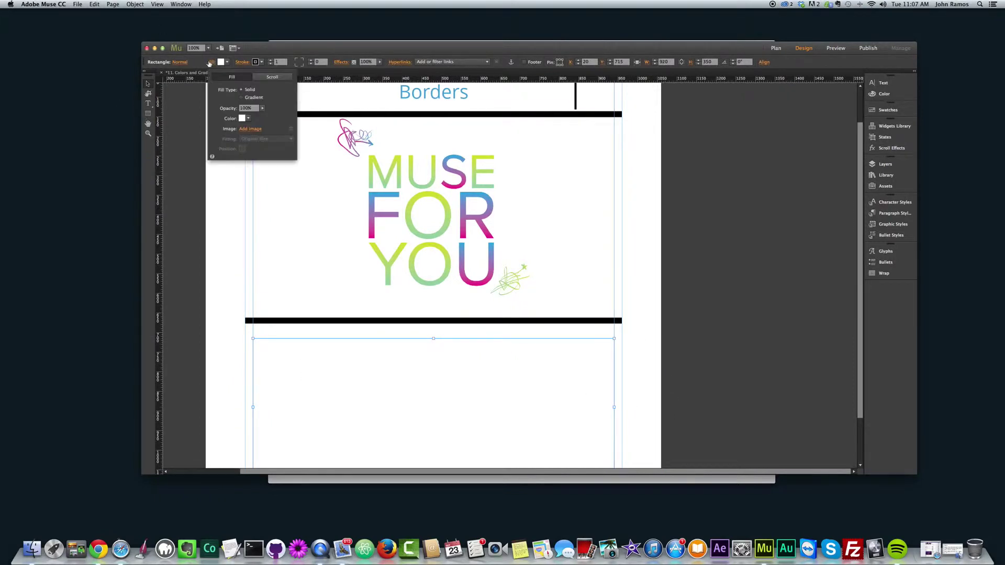
left_click(249, 129)
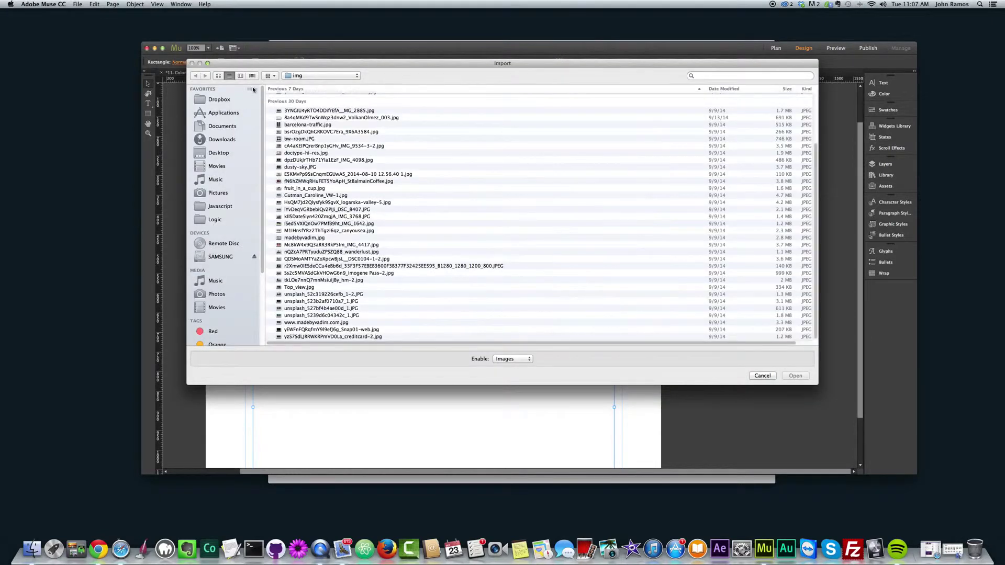
left_click(218, 75)
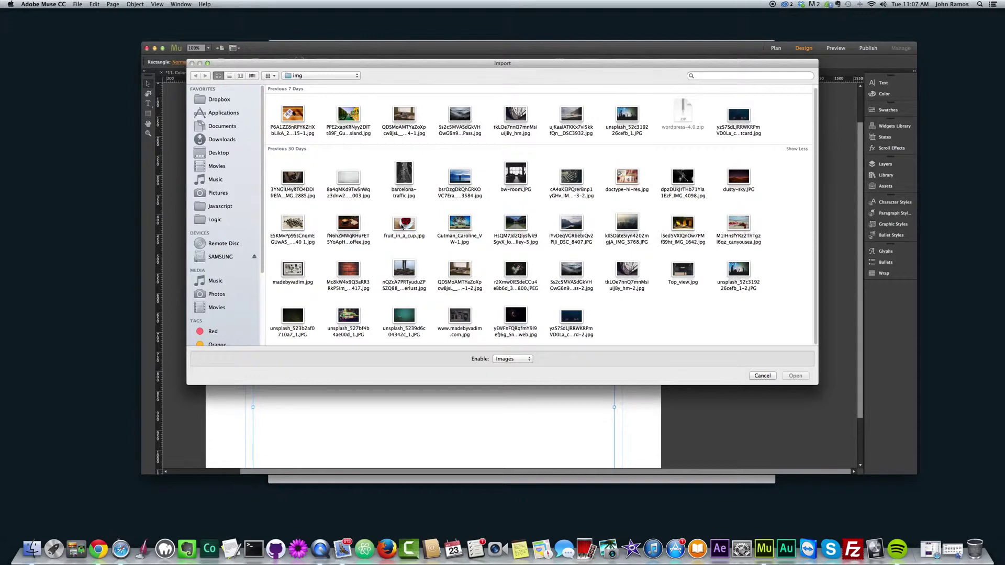
double_click(402, 225)
Set the photo fitting to Scale To Fill with centre position, and nudge the rectangle lower.
left_click(247, 140)
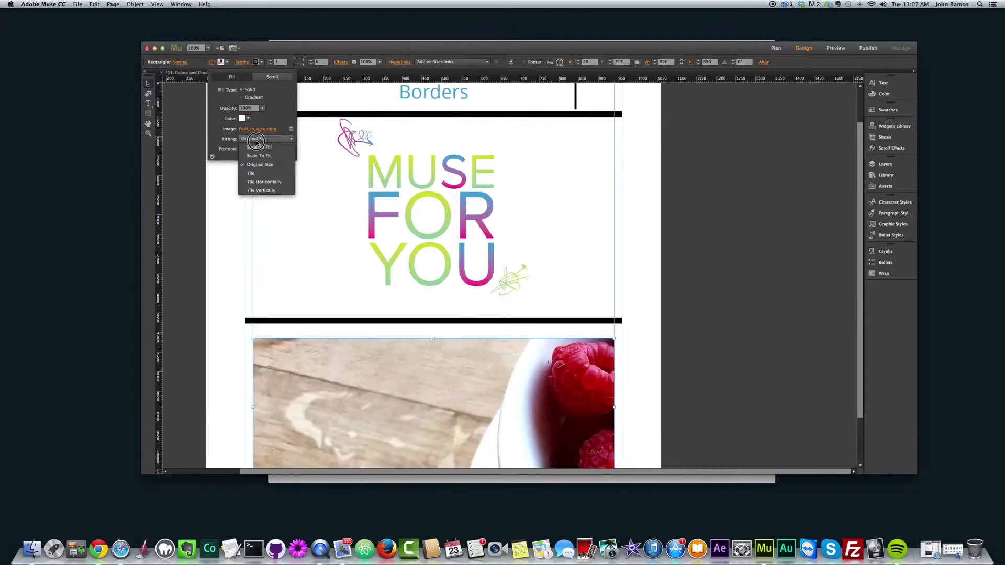
left_click(245, 158)
scroll(309, 202, "down", 2)
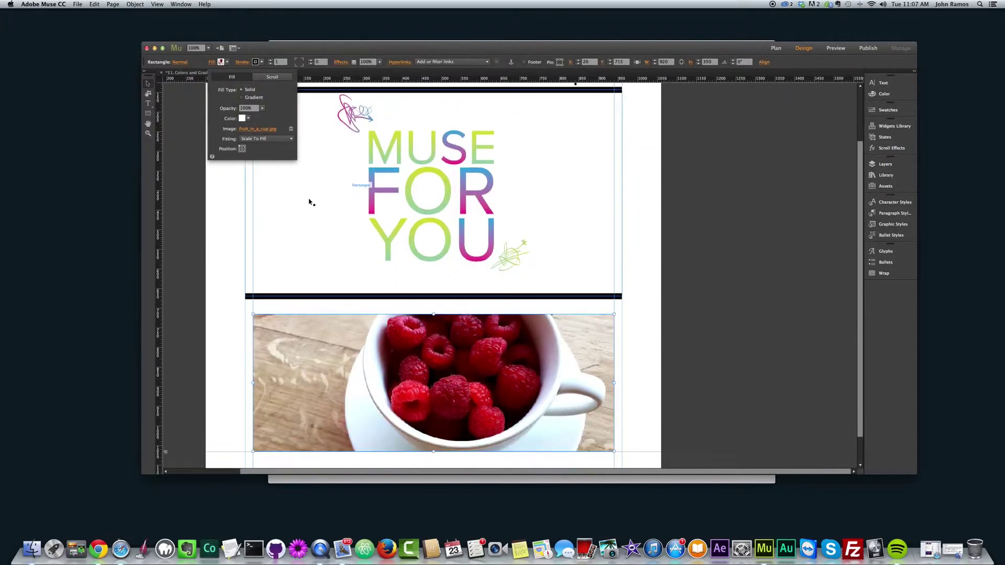
left_click(256, 139)
left_click(257, 155)
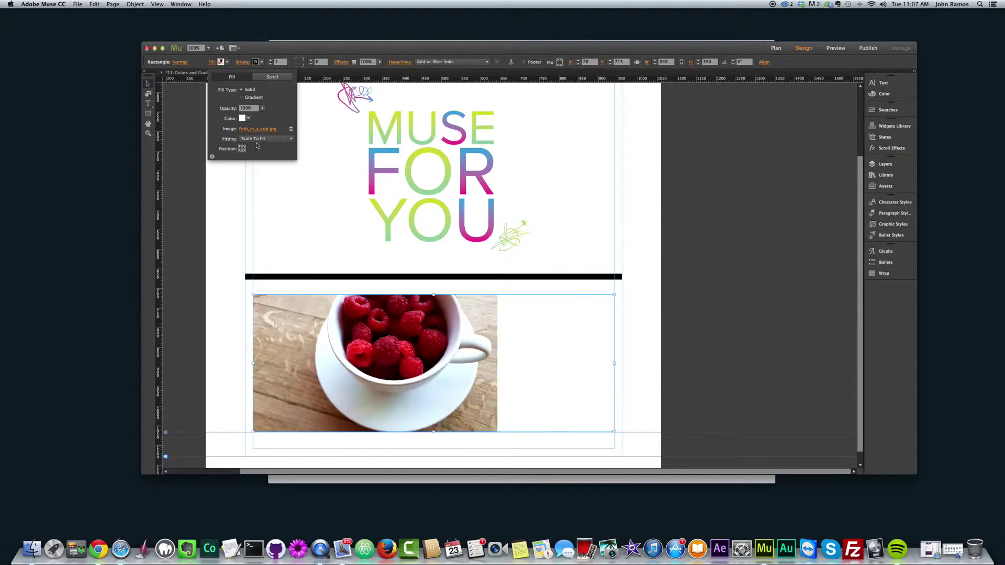
left_click(256, 139)
left_click(259, 147)
left_click(243, 151)
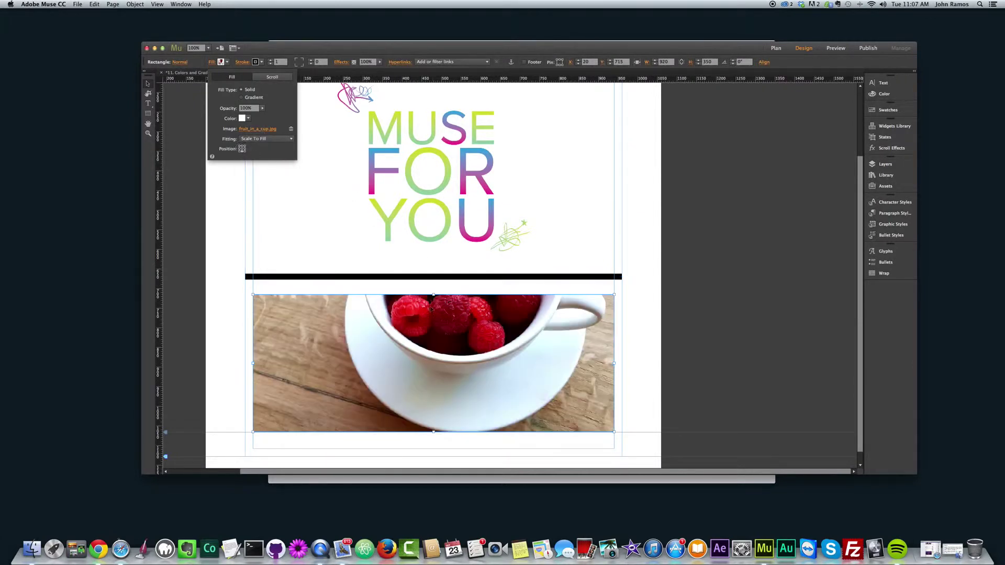
left_click(242, 149)
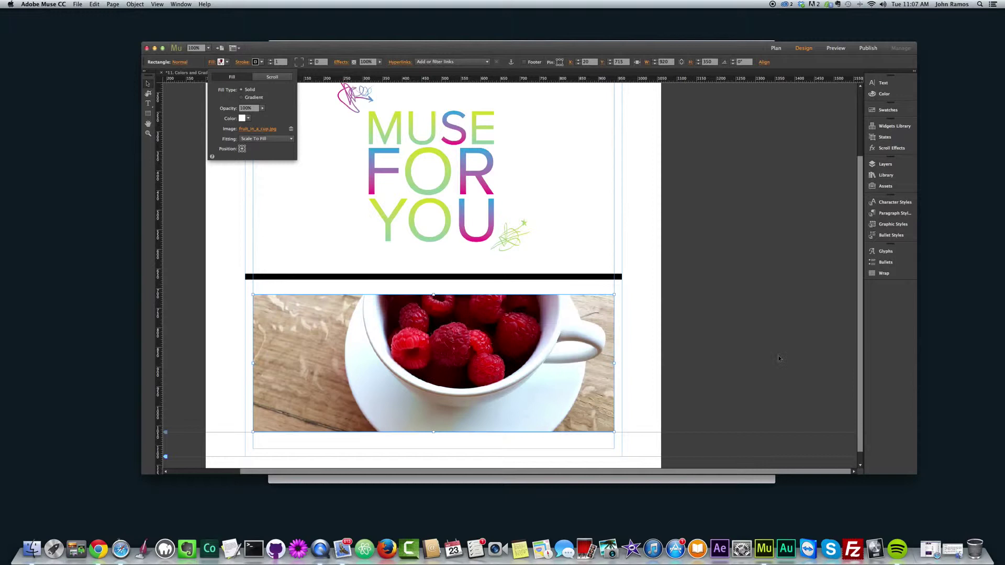
scroll(696, 327, "down", 1)
key("shift+Down")
key("shift+Down")
key("shift+Down")
key("shift+Down")
key("shift+Down")
key("shift+Down")
key("shift+Down")
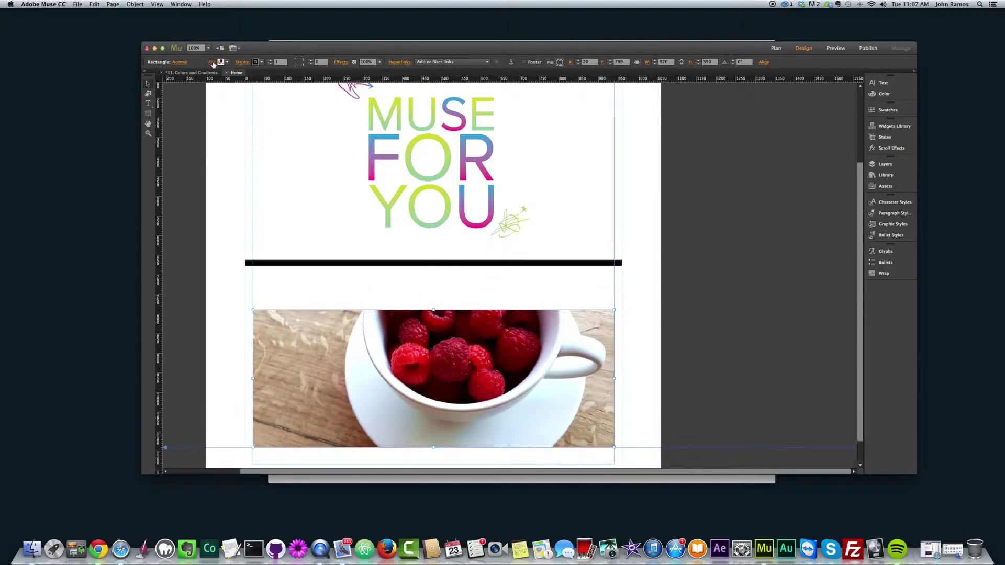
Give the photo rectangle a 10 px stroke in raspberry red sampled from the photo, then preview.
left_click(243, 63)
key("Return")
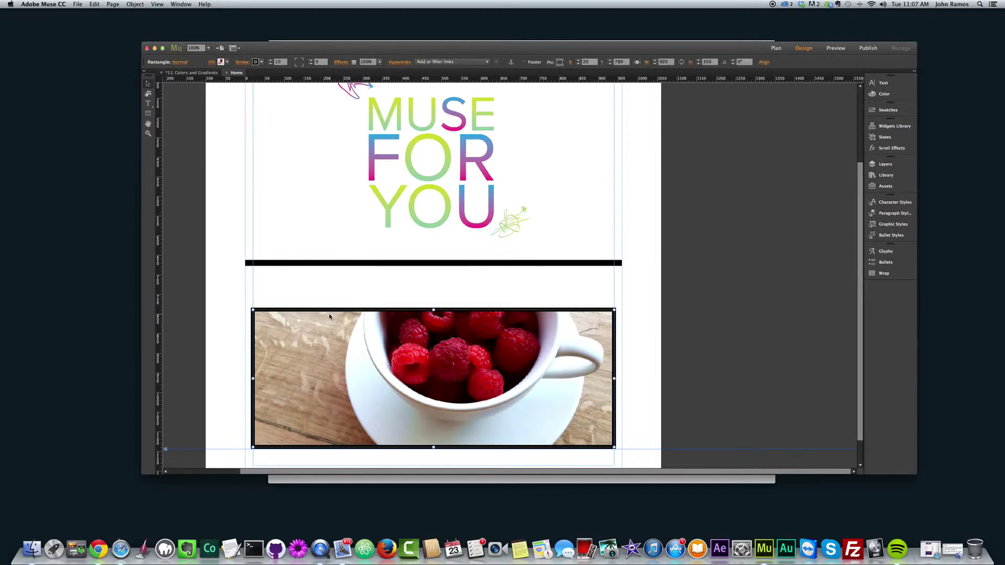
left_click(262, 63)
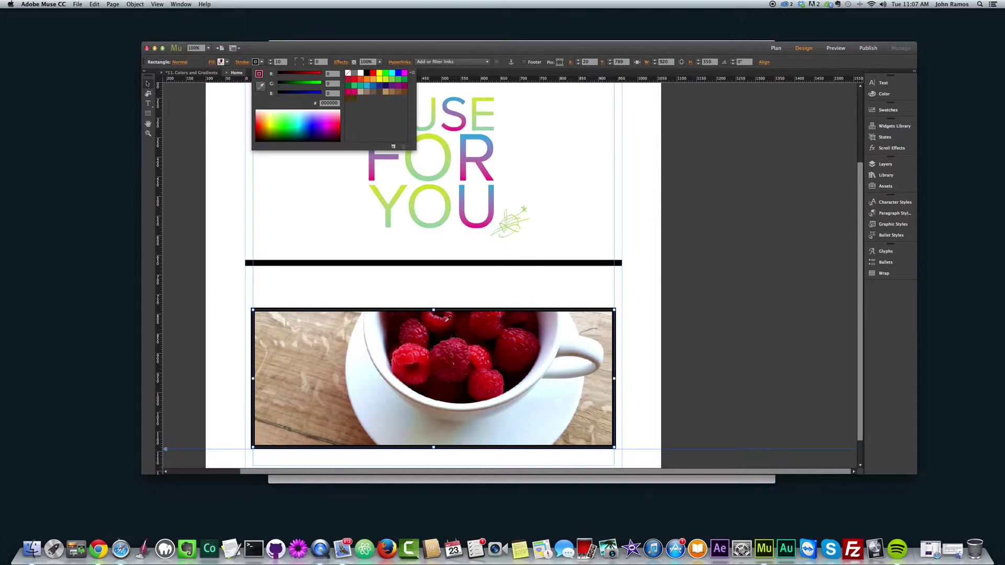
left_click(441, 321)
left_click(270, 273)
left_click(271, 273)
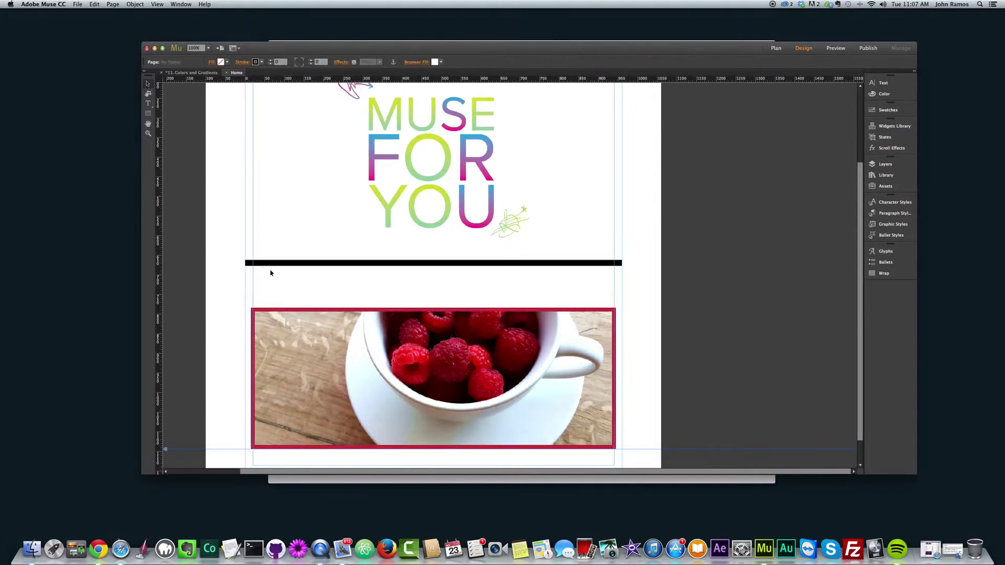
key("super+shift+e")
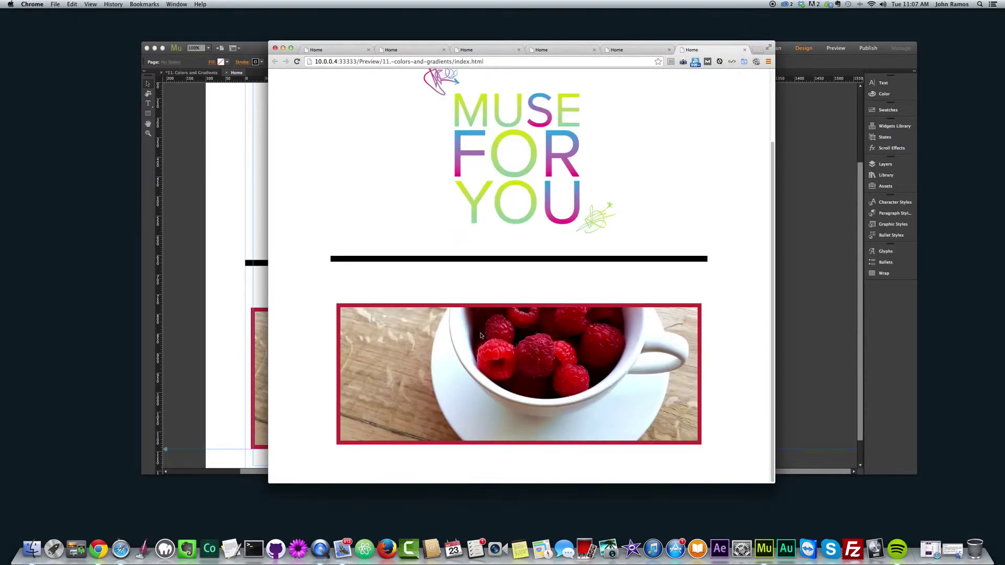
Return to Muse from Chrome and select the red-bordered raspberry photo rectangle.
key("super+Tab")
left_click(432, 336)
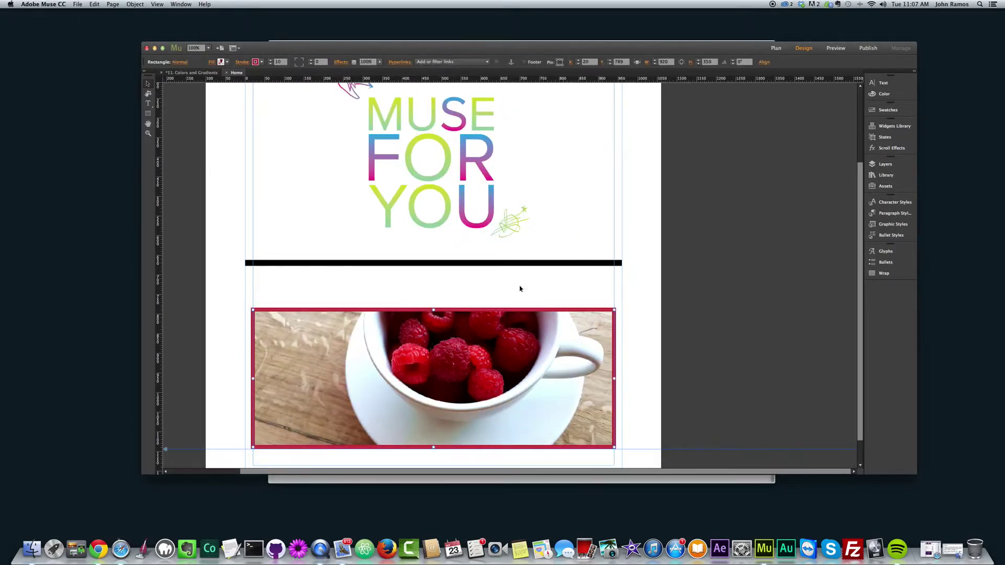
Round the photo rectangle's corners to radius 10 and check them in a browser preview.
left_click(299, 62)
left_click(642, 343)
key("super+shift+e")
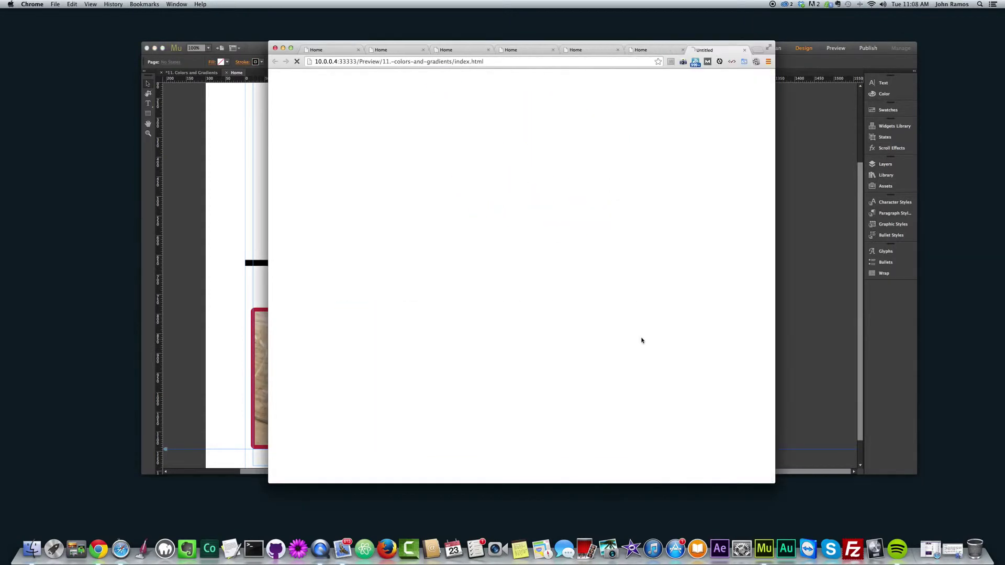
scroll(702, 346, "down", 3)
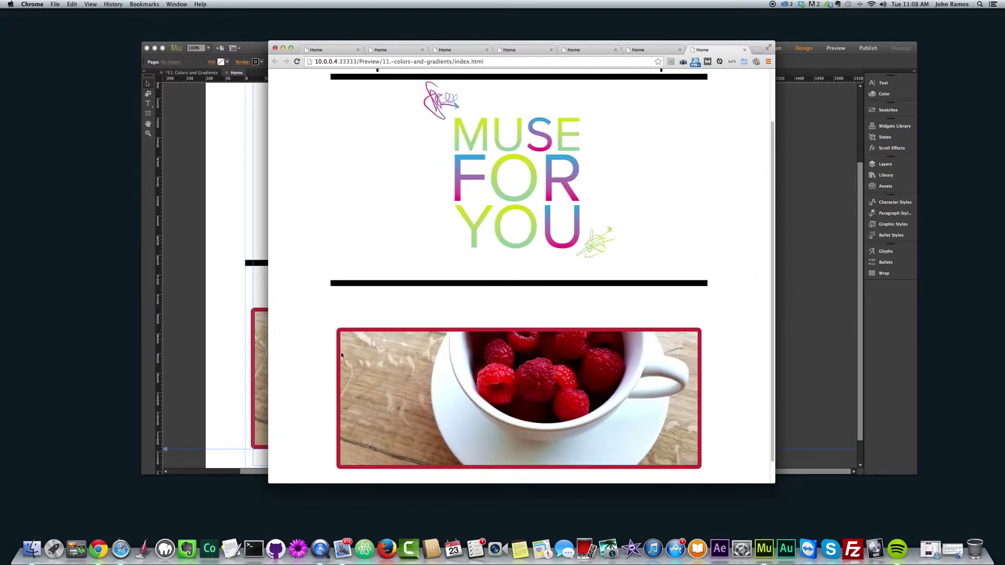
left_click(231, 234)
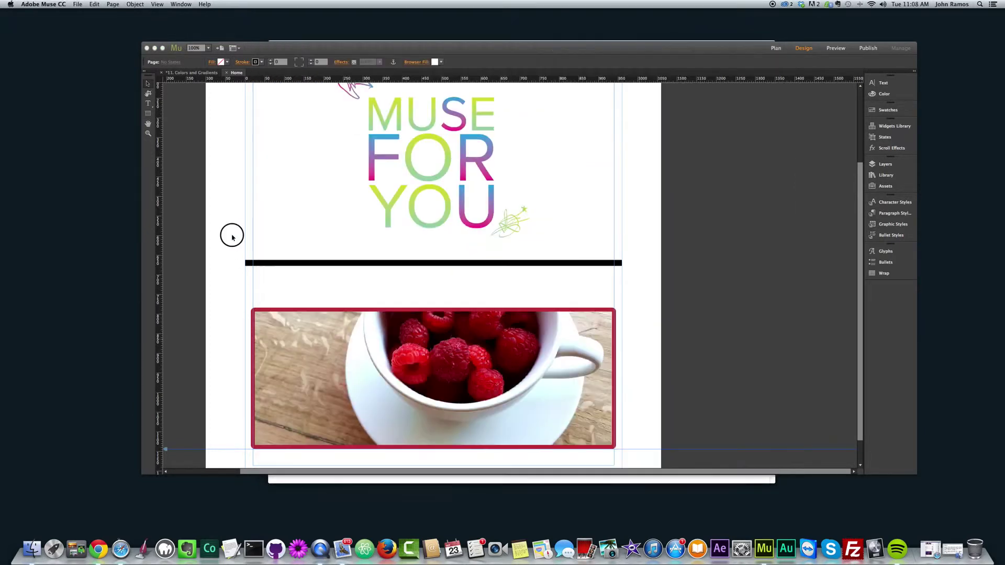
Round the raspberry photo's corners, trying a 200 and then a 25 corner radius, then deselect it.
left_click(372, 322)
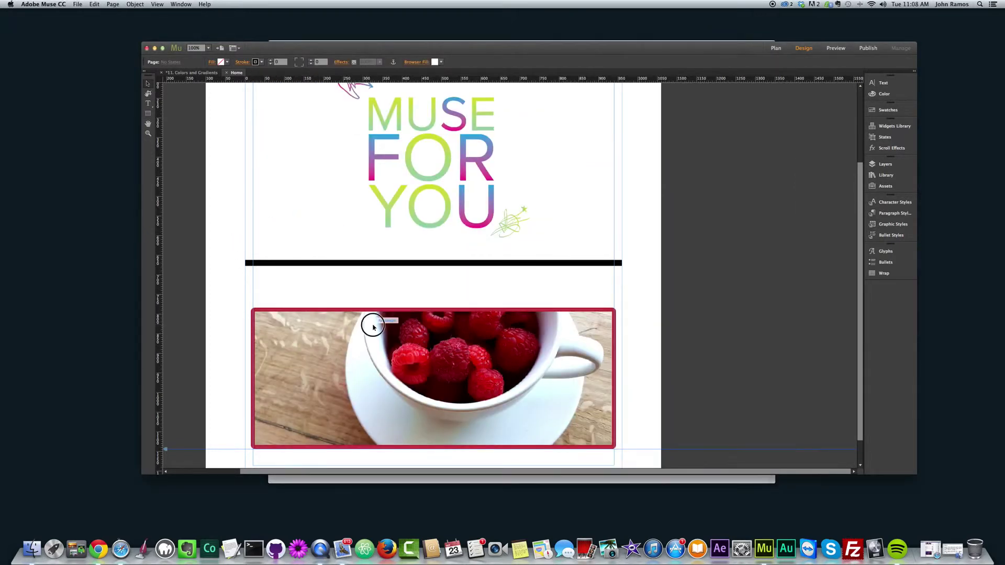
left_click(312, 61)
left_click_drag(312, 62, 311, 62)
left_click(320, 62)
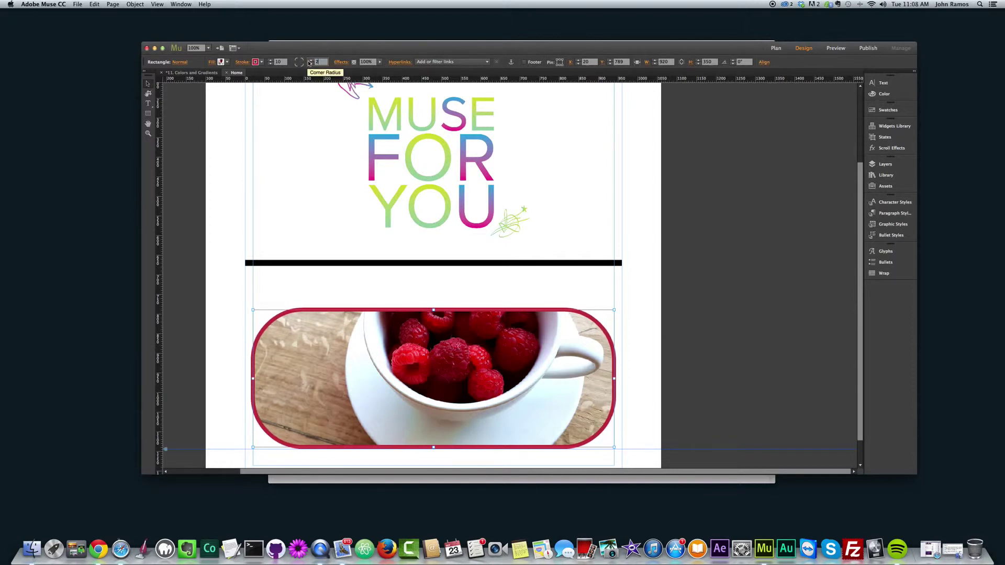
type("200")
key("Return")
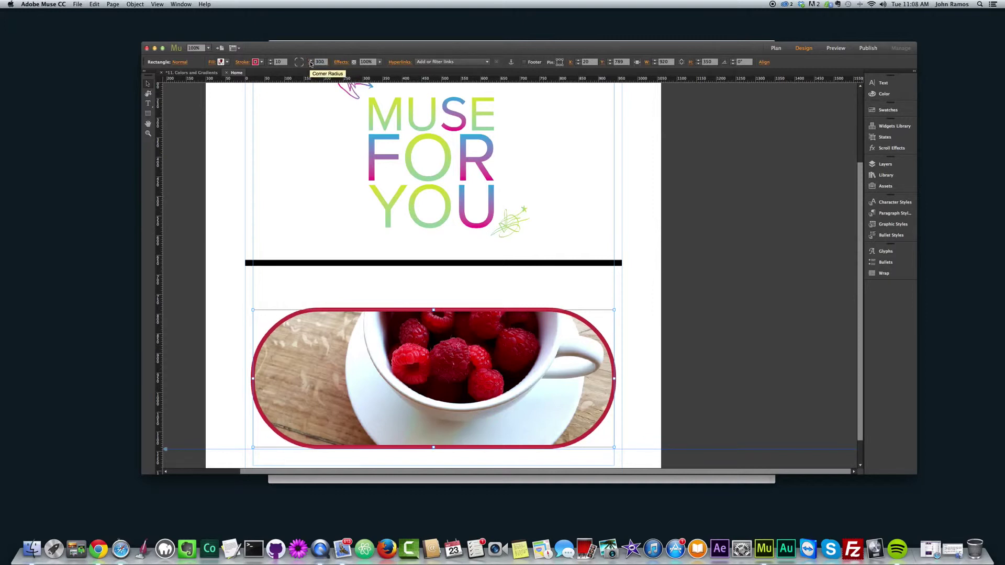
type("250")
key("Return")
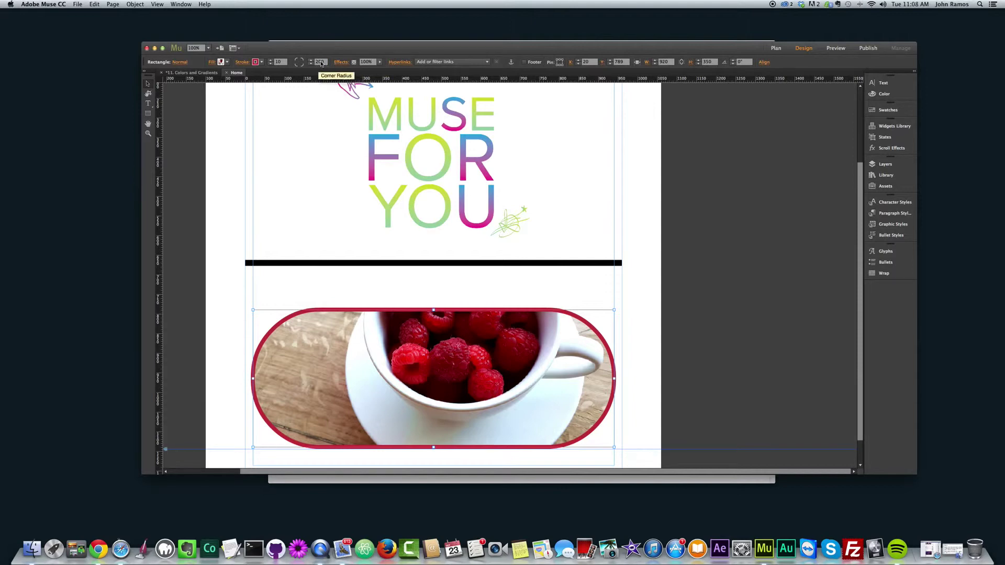
left_click(197, 254)
Check the pill-shaped photo in the Chrome preview, then return to Muse and reselect the photo.
key("super+shift+e")
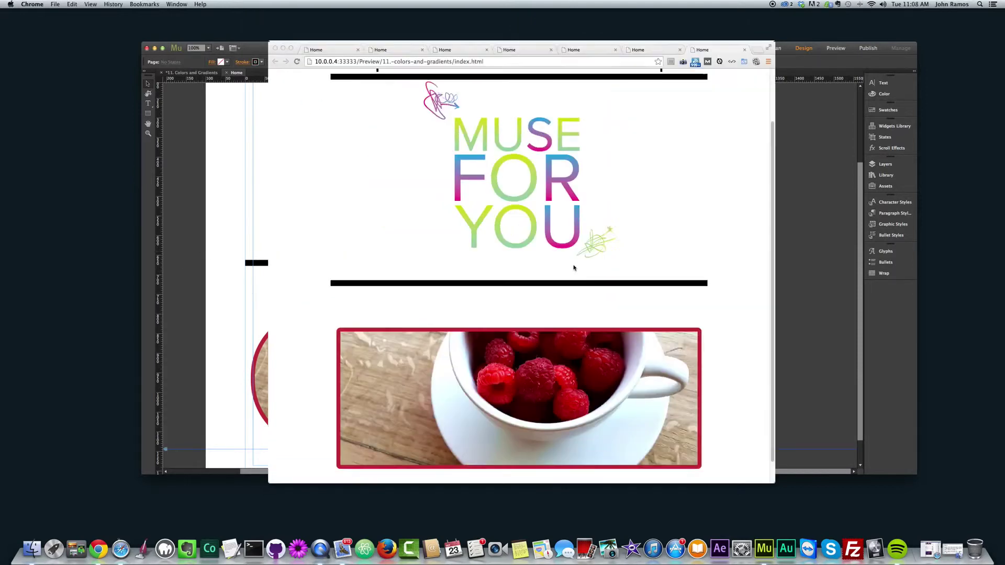
scroll(602, 361, "down", 3)
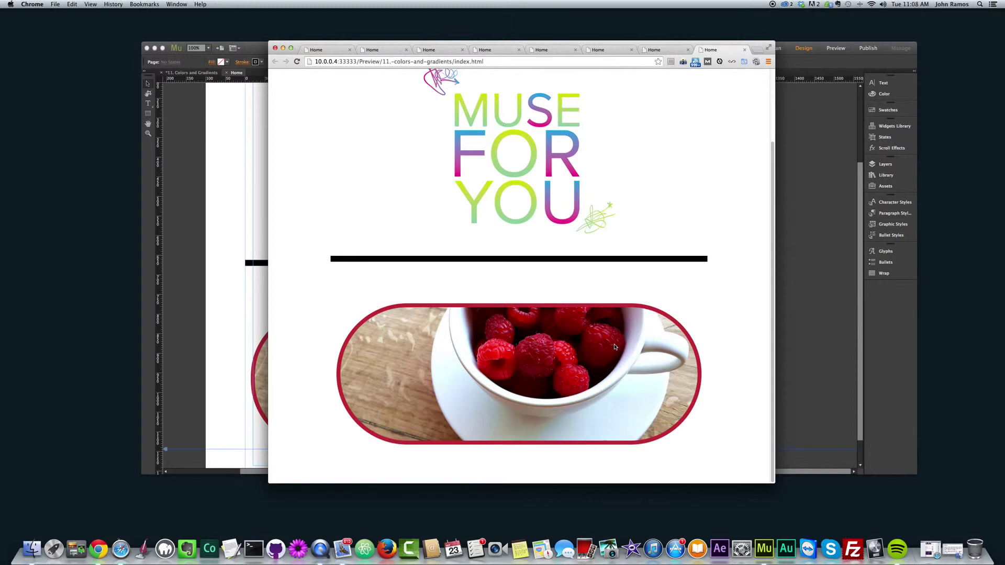
left_click(234, 307)
left_click(393, 329)
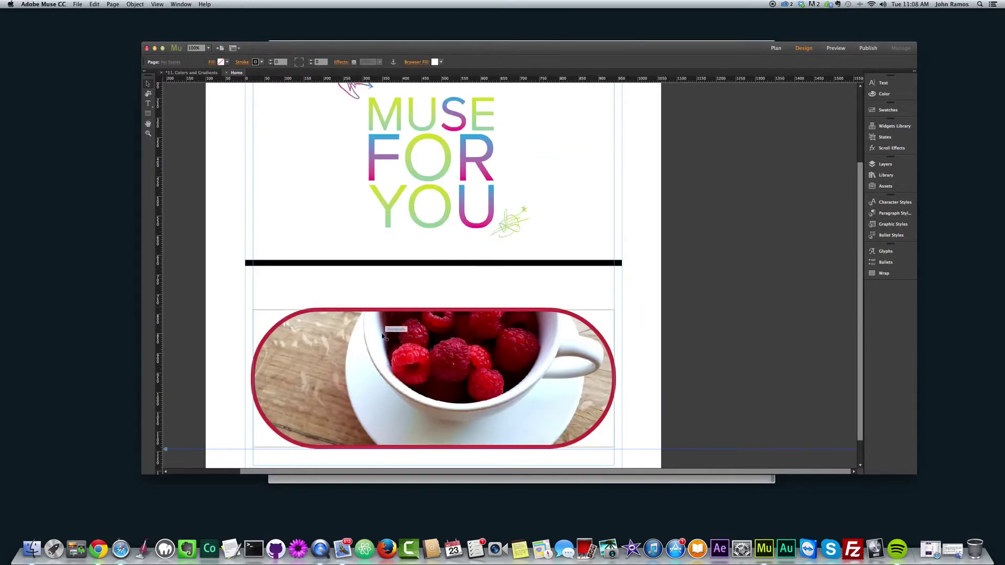
Set the raspberry photo's corner radius to 0 for square corners.
left_click(321, 62)
type("00")
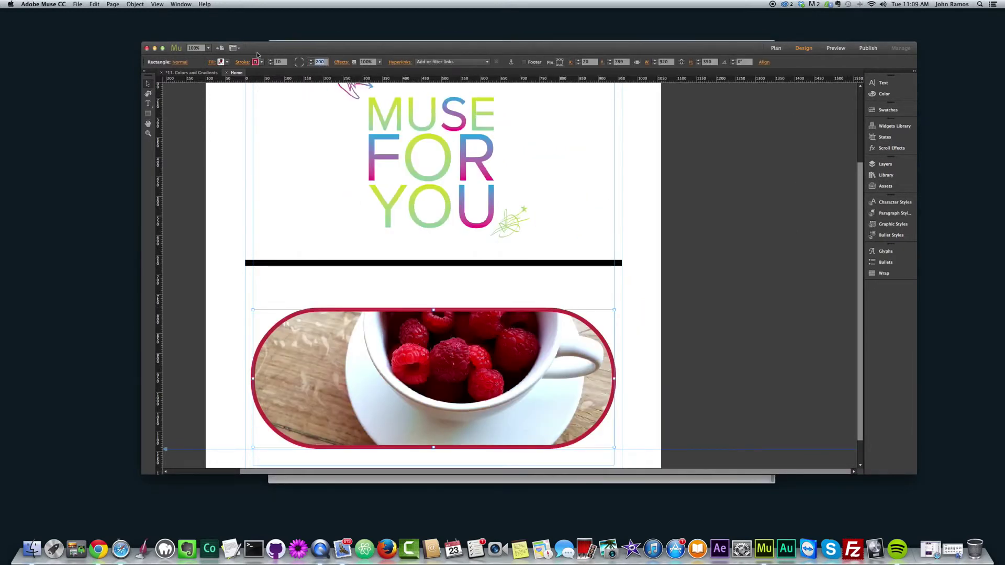
key("Return")
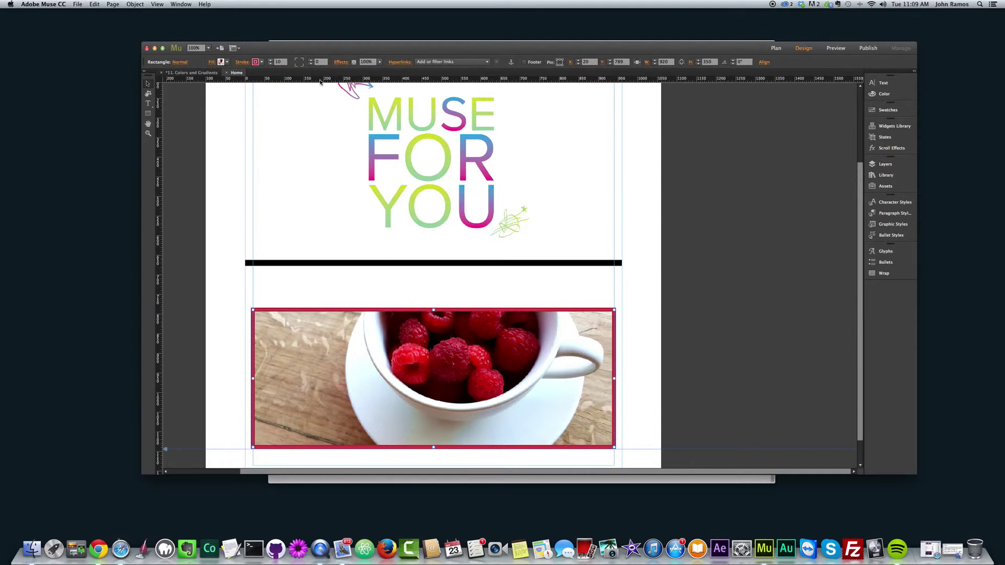
left_click(250, 311)
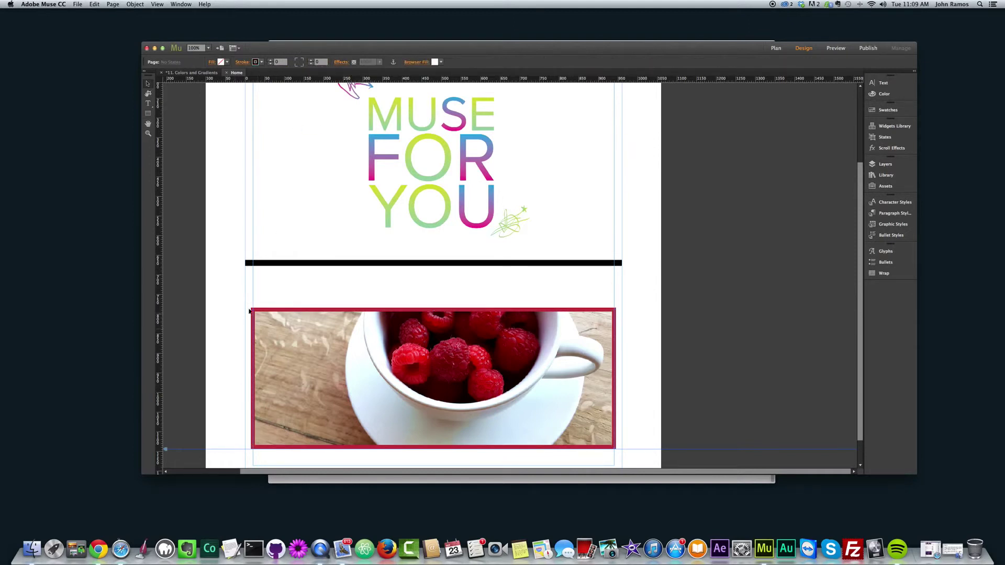
Unlink the photo's stroke weights and set the left and right strokes to 0.
left_click(369, 341)
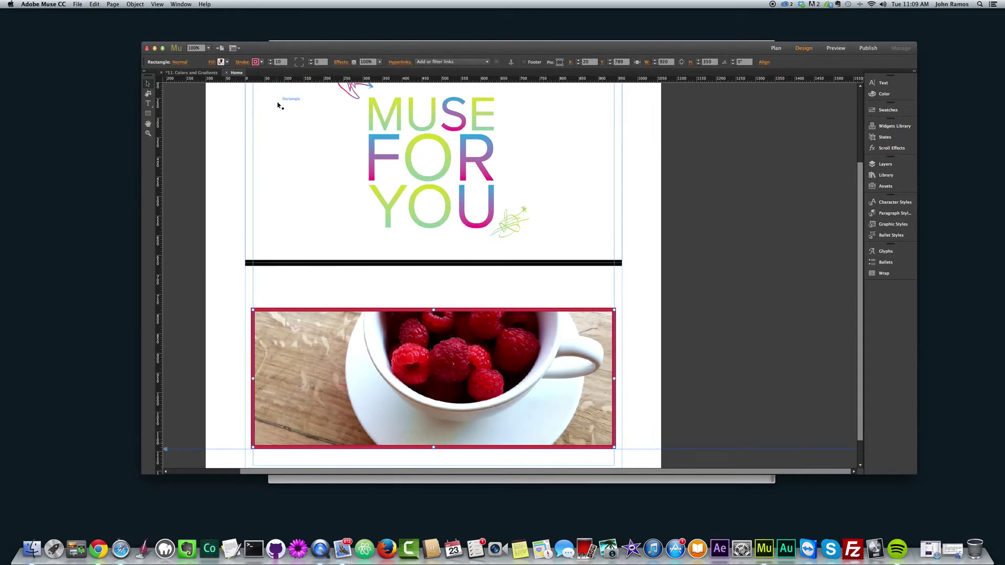
left_click(241, 63)
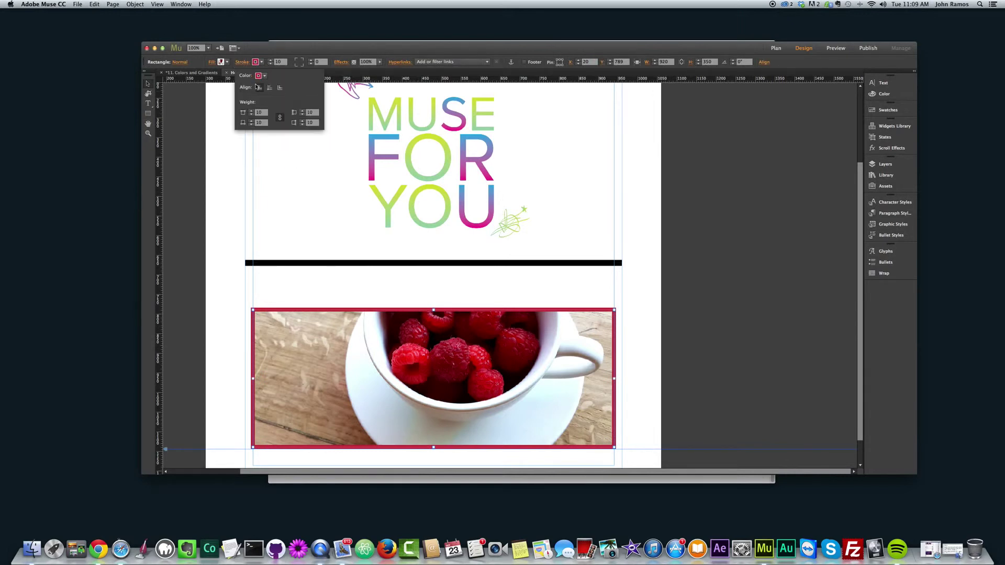
left_click(279, 117)
left_click(312, 114)
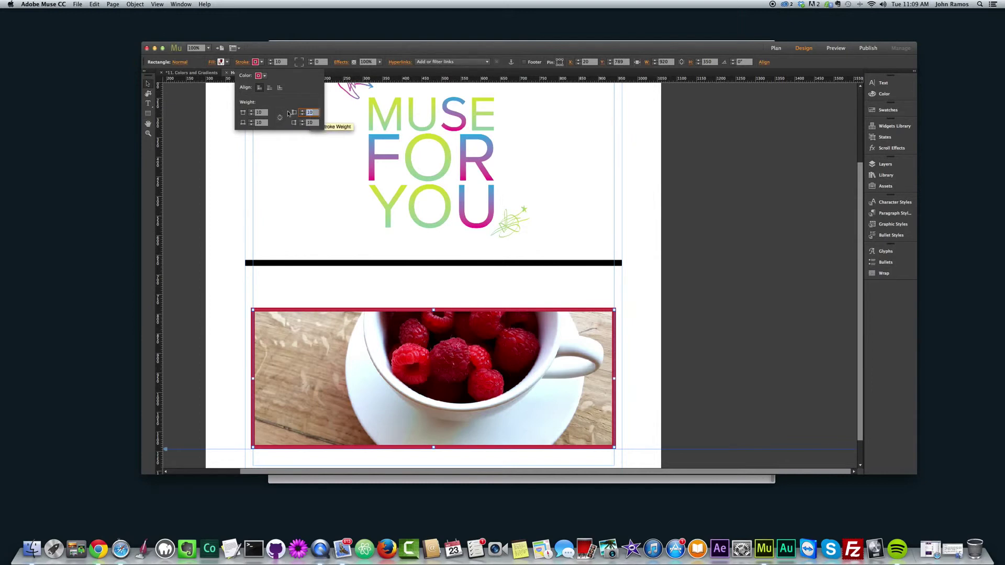
type("0")
key("Return")
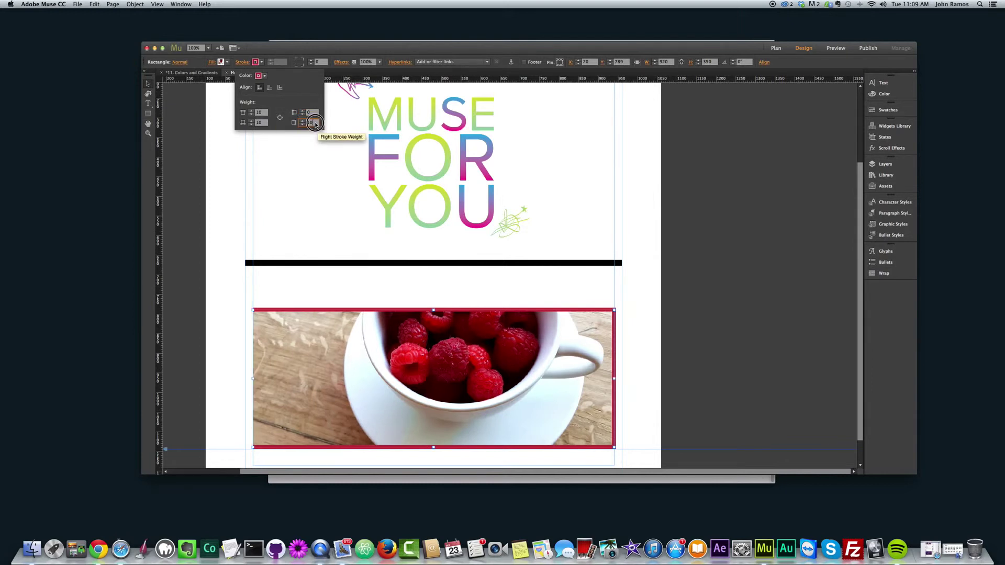
left_click(311, 123)
type("0")
key("Return")
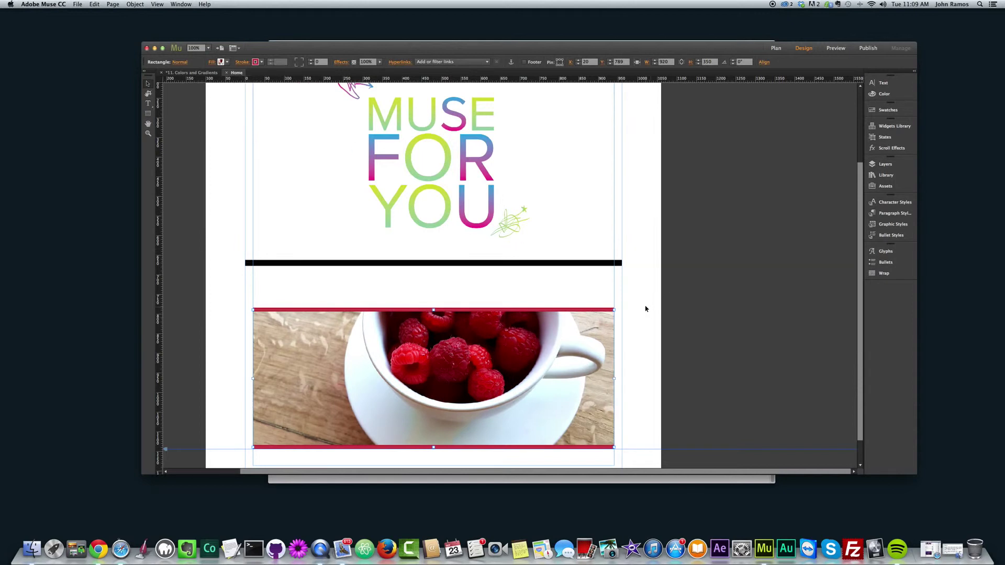
Deselect the photo and preview the page in the browser.
left_click(645, 307)
key("super+alt+e")
scroll(623, 373, "down", 3)
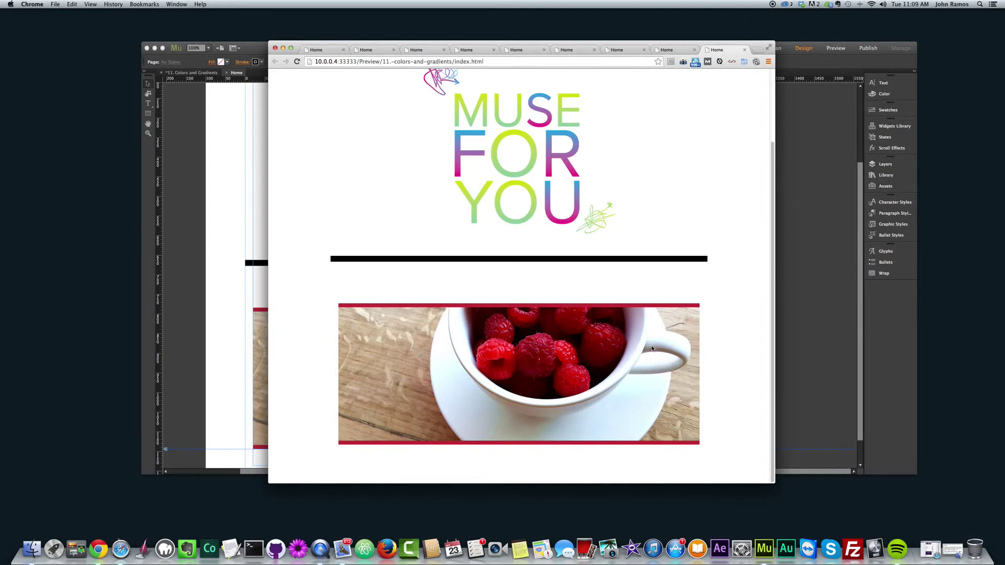
Inspect the photo's top-and-bottom red strokes in the Chrome preview, then return to Muse.
scroll(525, 326, "up", 3)
scroll(521, 306, "down", 3)
scroll(608, 359, "up", 3)
scroll(607, 359, "down", 3)
scroll(607, 359, "up", 3)
left_click(210, 211)
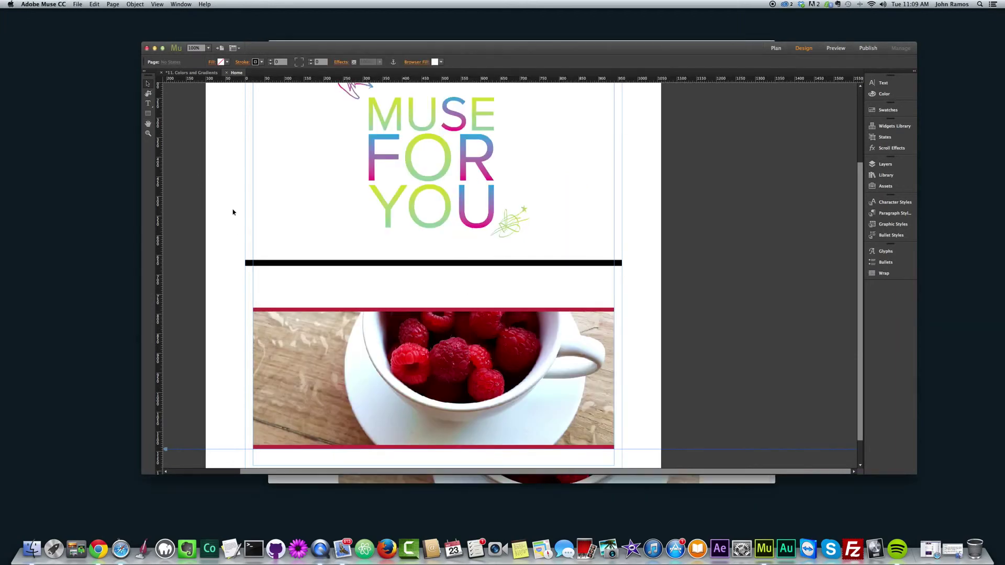
scroll(302, 240, "up", 3)
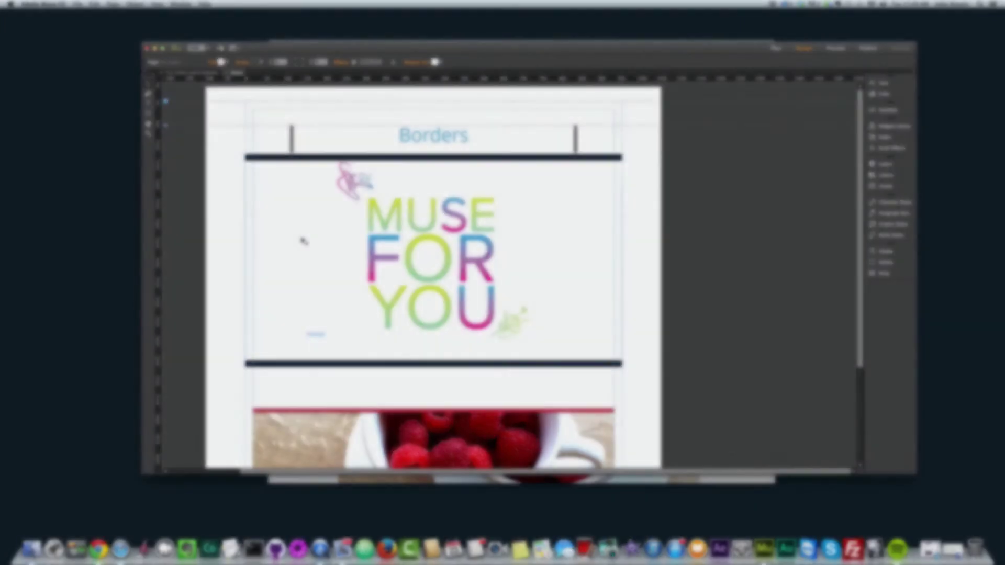